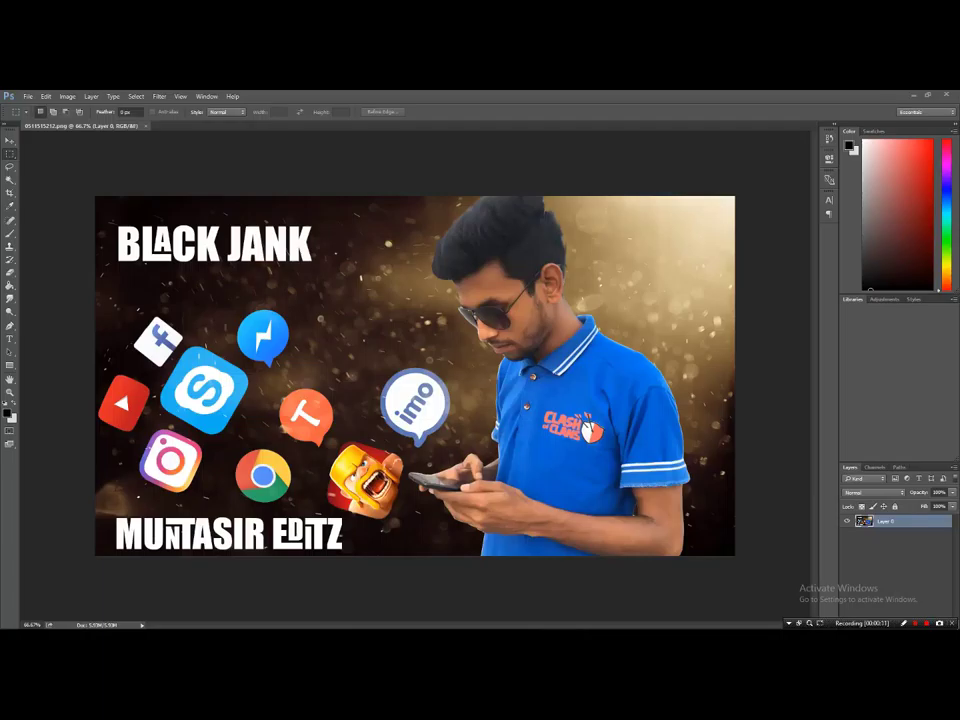
Open the IMG_1560 photo and draw rectangular selections on the road and trees.
click(28, 96)
click(40, 116)
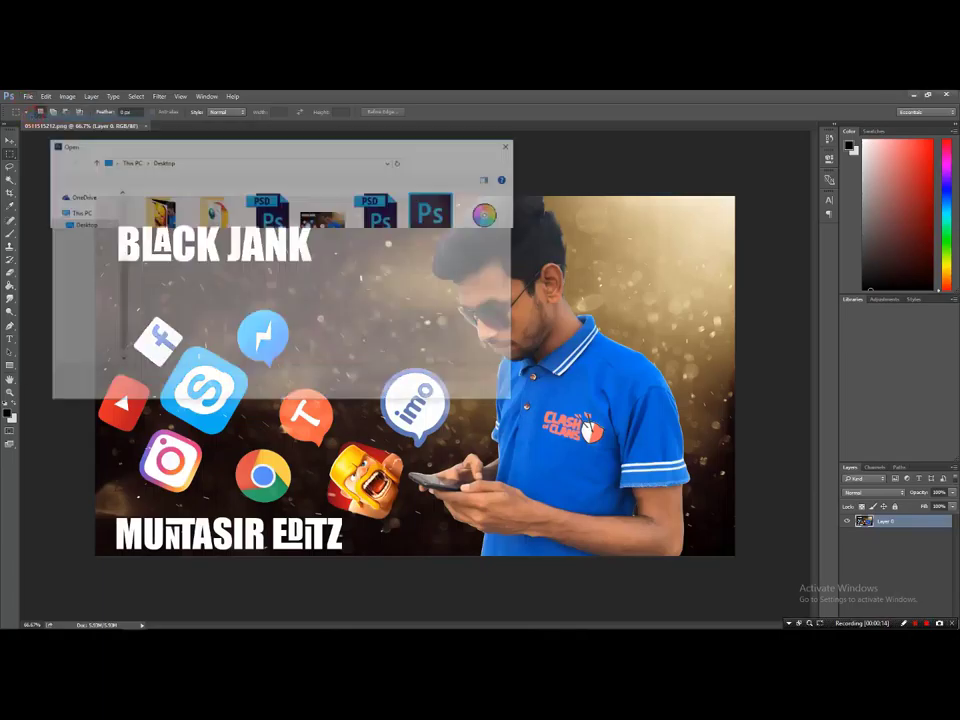
mouse_move(158, 290)
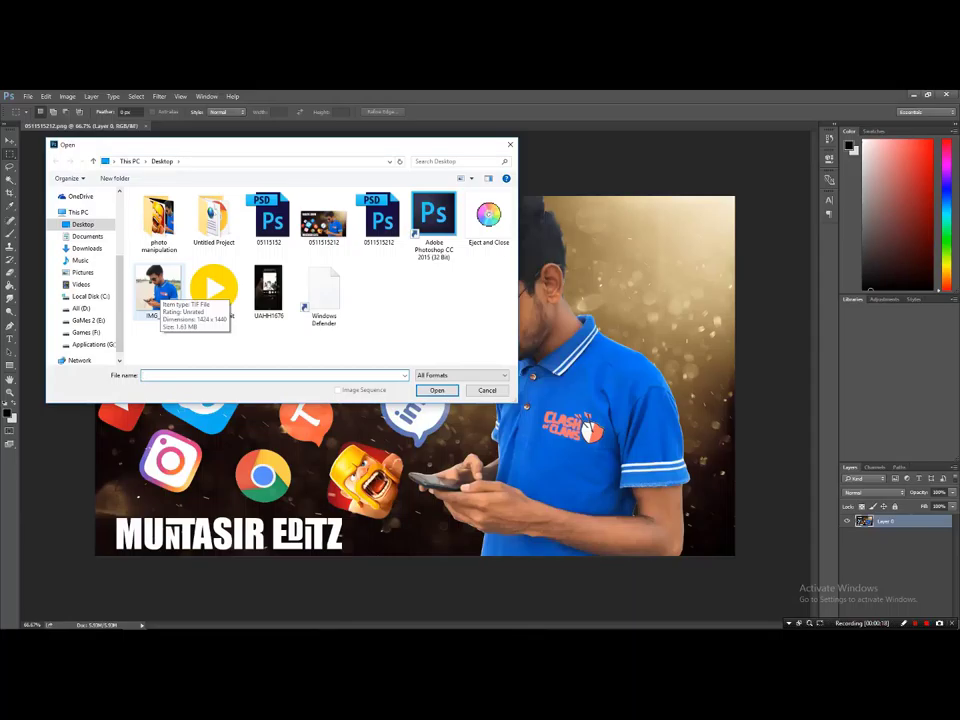
double_click(155, 288)
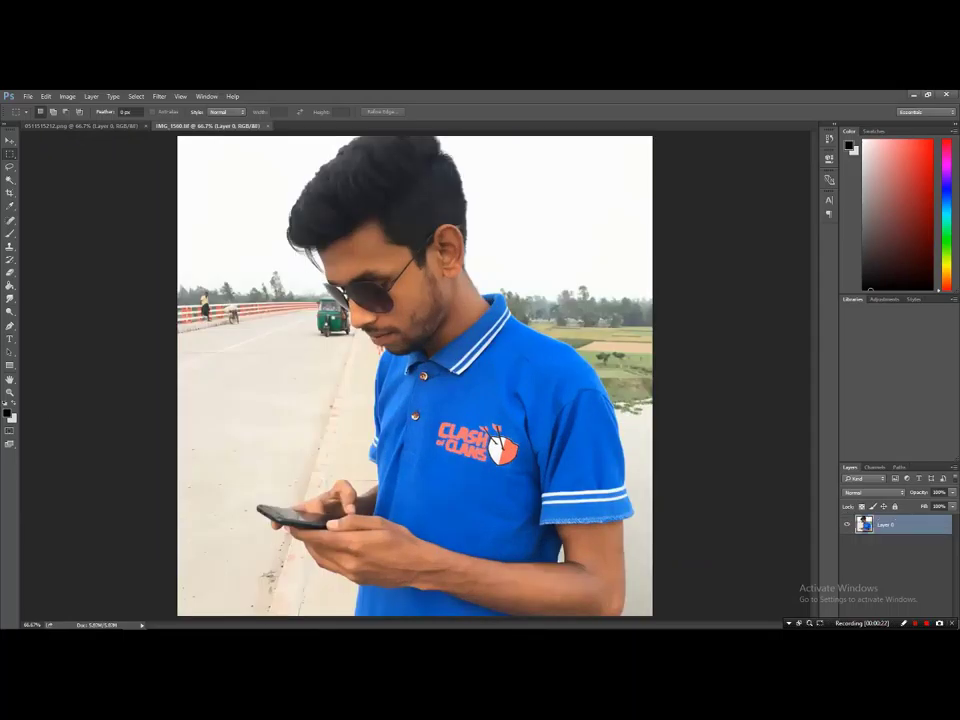
drag(214, 237, 289, 461)
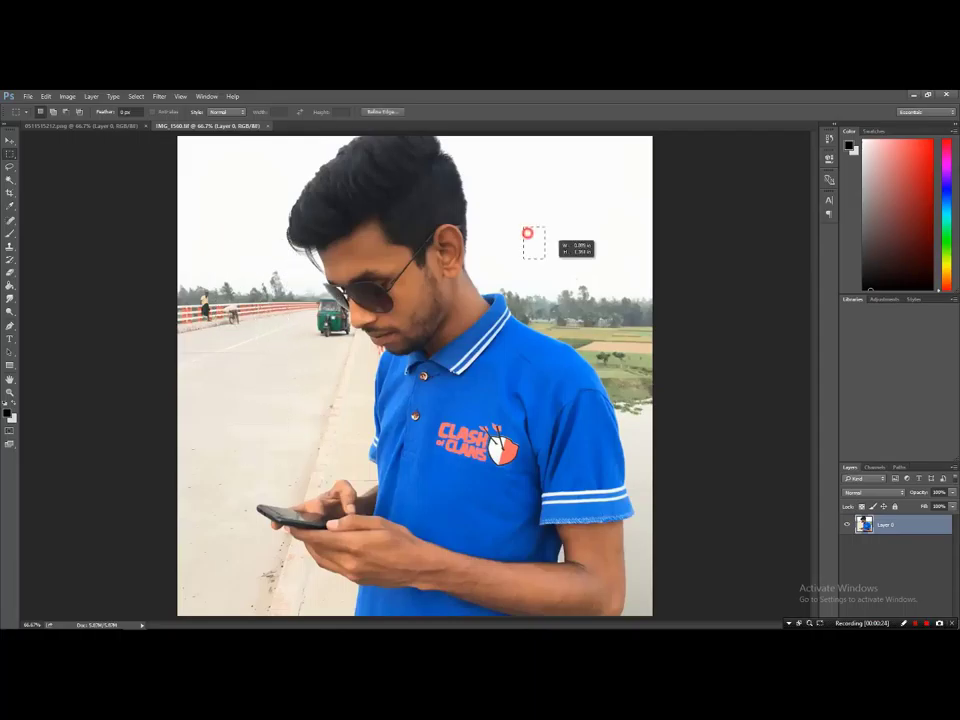
drag(522, 226, 592, 287)
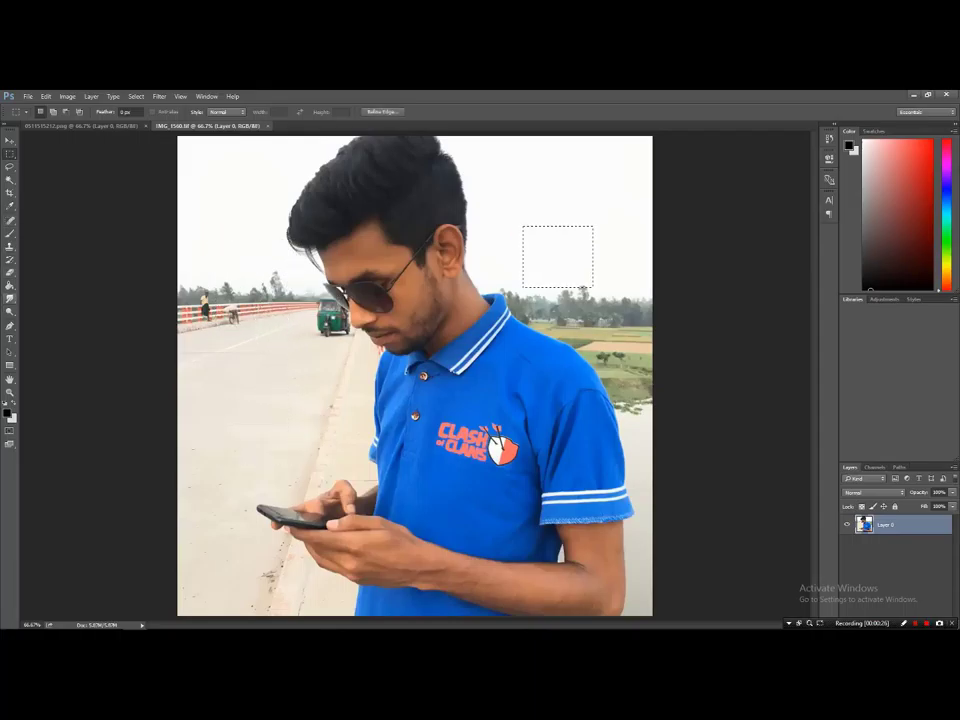
Begin tracing a Pen path up the left edge of the man's hair.
key(p)
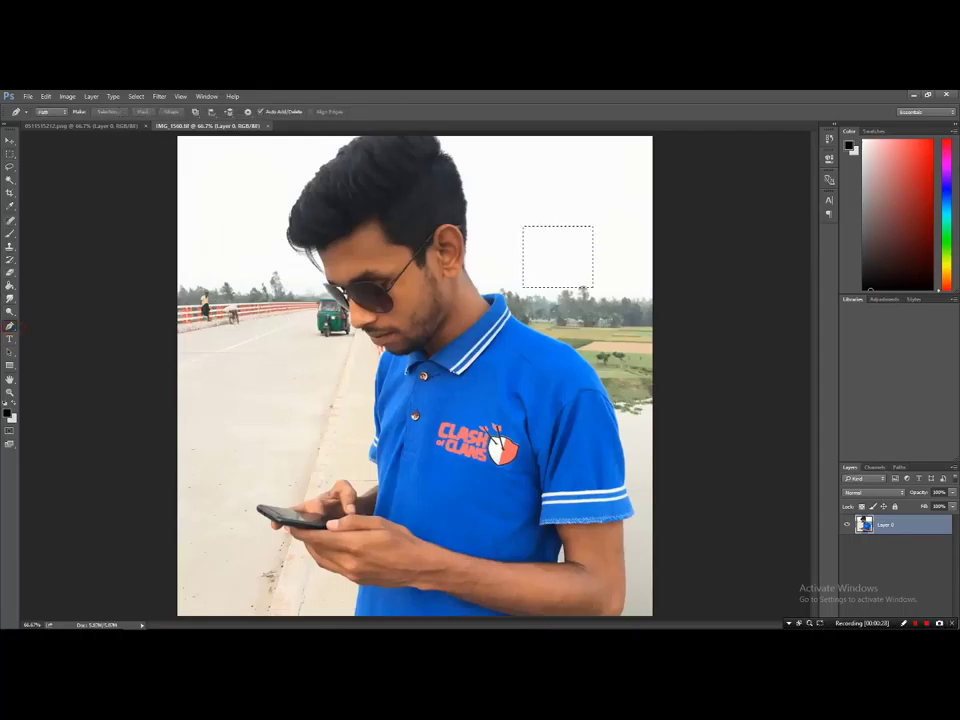
scroll(295, 300, up, 2)
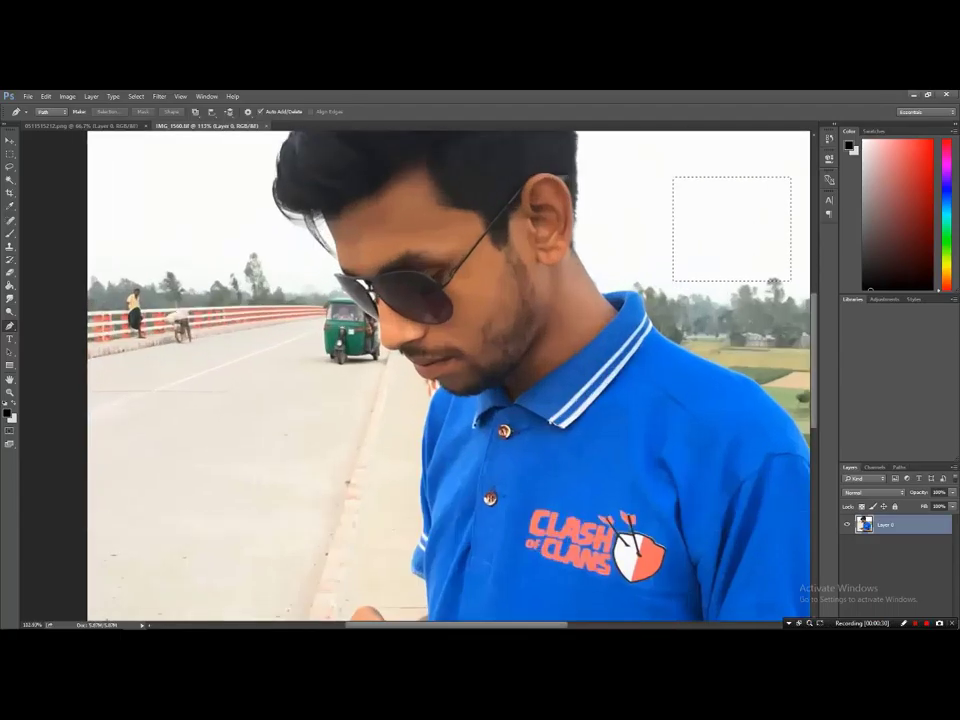
scroll(450, 370, down, 2)
scroll(450, 370, up, 2)
scroll(440, 250, up, 4)
click(285, 350)
click(294, 327)
click(318, 295)
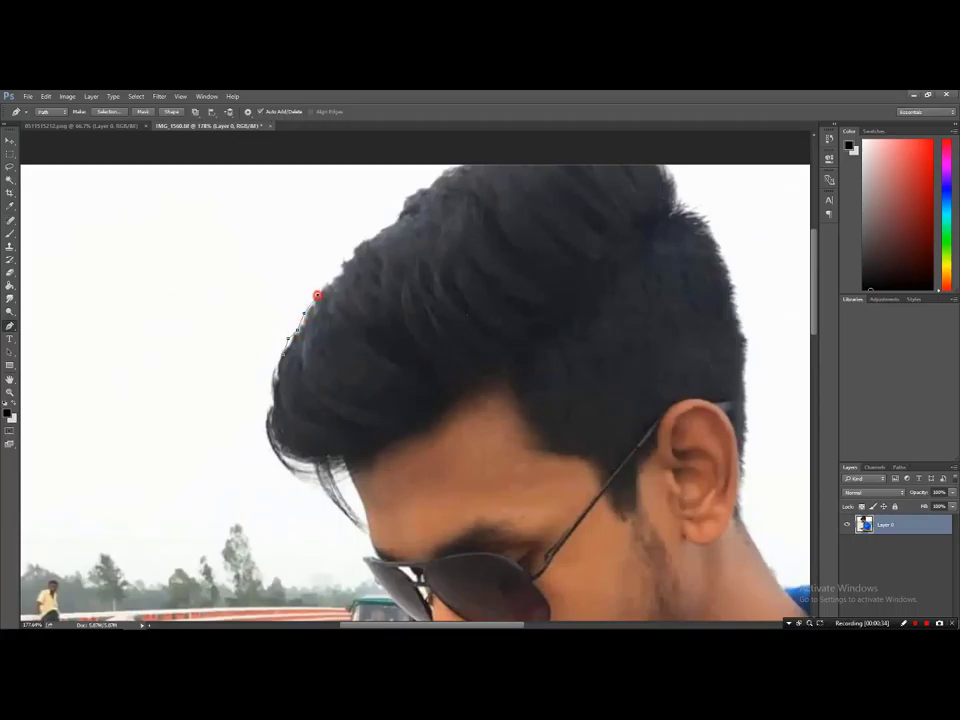
click(338, 268)
click(360, 245)
click(378, 232)
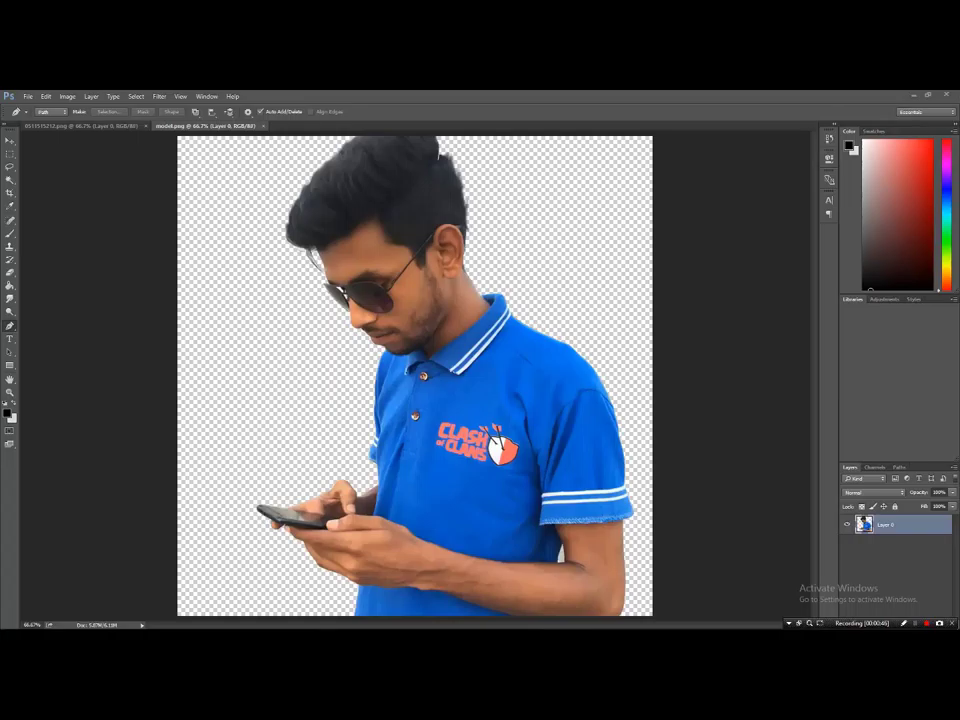
Open the dust-particles wallpaper from D: > Photoshop world > back-grounds.
key(alt+f)
key(o)
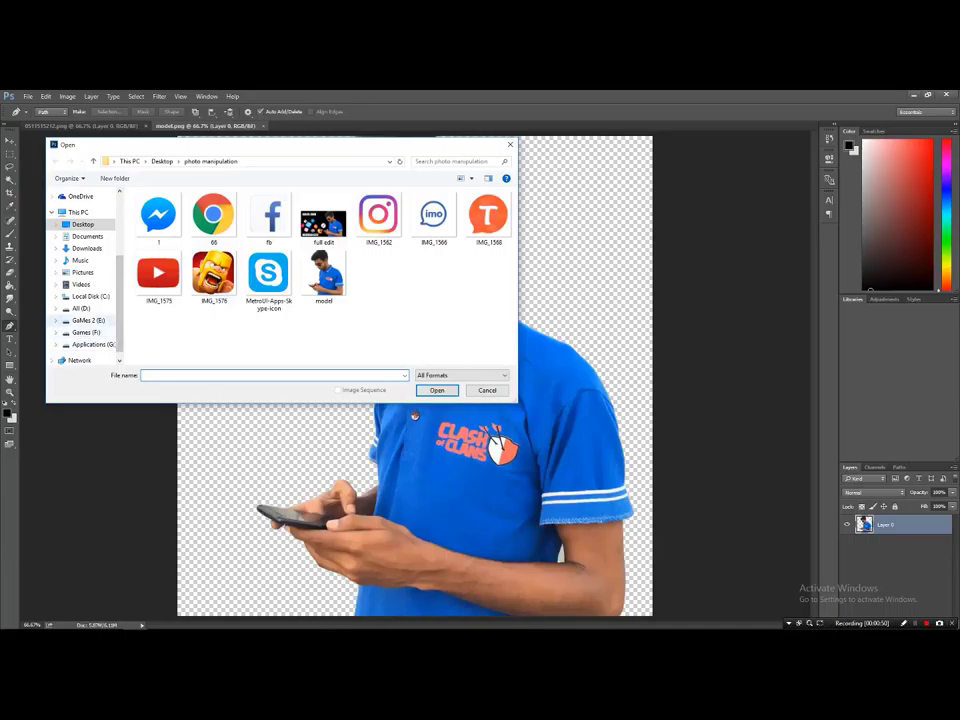
click(84, 308)
double_click(158, 321)
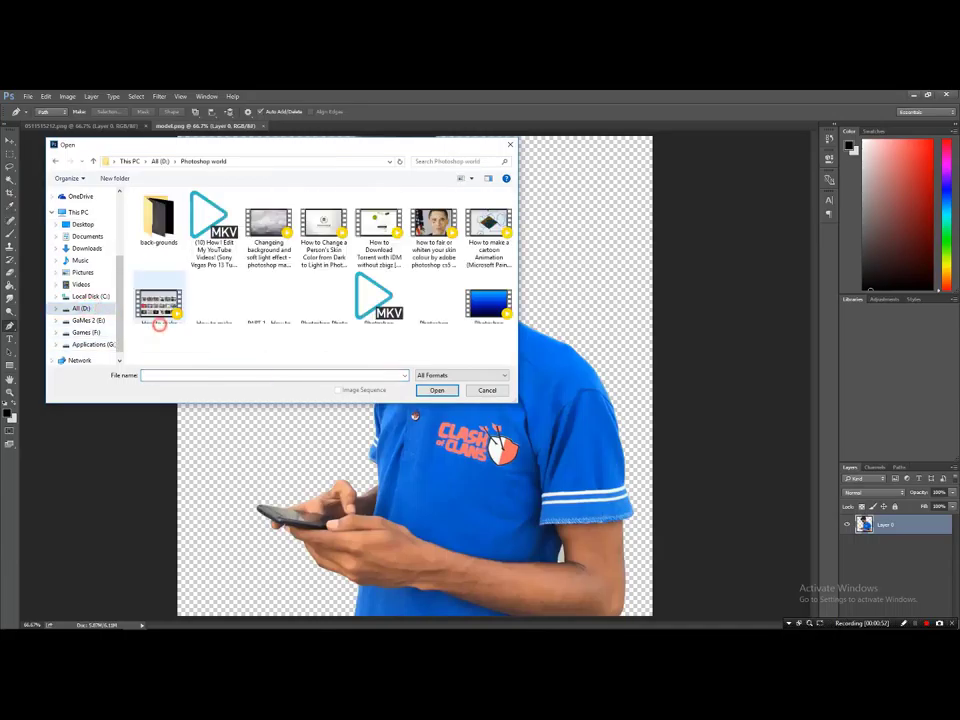
double_click(158, 215)
double_click(378, 210)
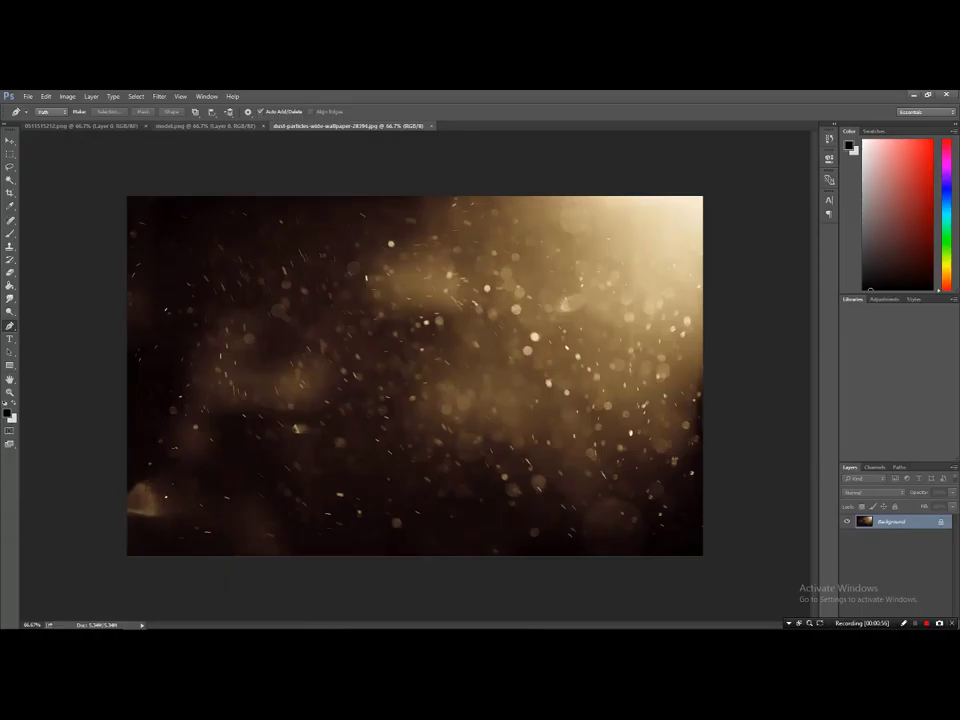
Drag the cut-out man from model.png onto the wallpaper as a new layer.
click(202, 126)
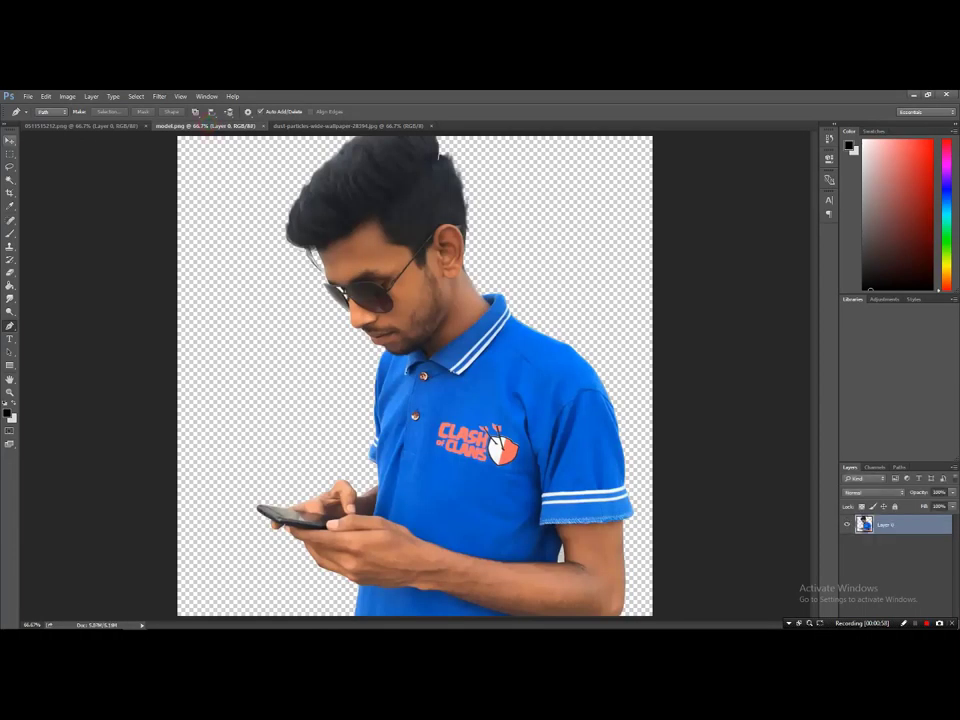
click(10, 141)
mouse_move(408, 209)
mouse_down()
mouse_move(358, 99)
mouse_move(348, 126)
mouse_move(500, 292)
mouse_move(500, 350)
mouse_up()
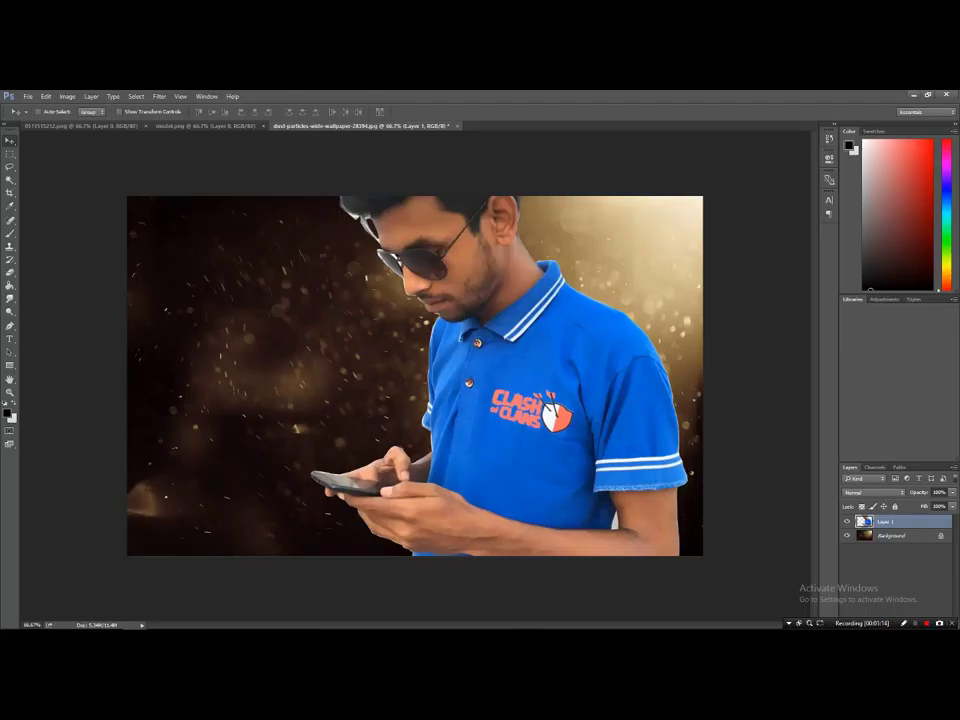
Scale the man to about 76% right of centre, spanning the wallpaper top to bottom.
key(ctrl+t)
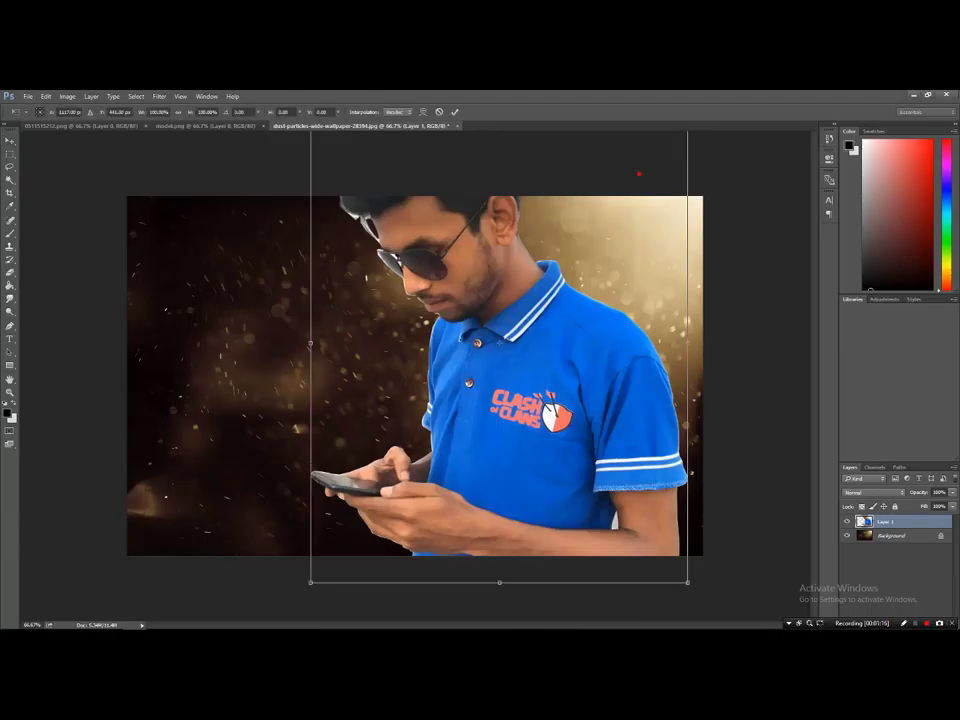
drag(639, 174, 611, 249)
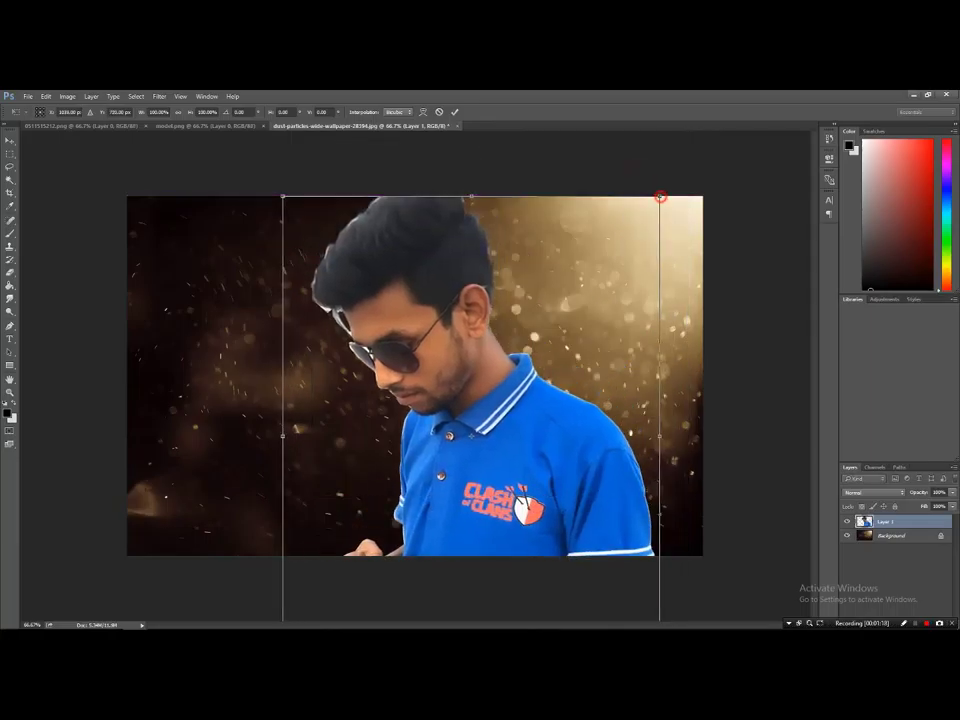
drag(659, 196, 583, 293)
mouse_move(530, 404)
mouse_down()
mouse_move(556, 352)
mouse_move(560, 368)
mouse_up()
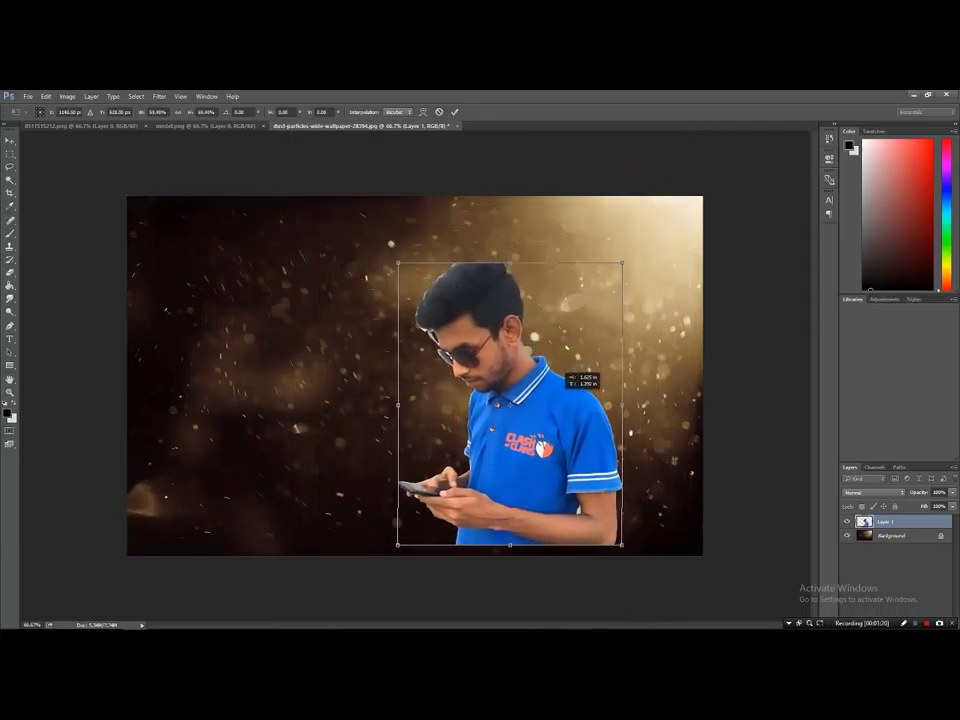
drag(509, 550, 509, 555)
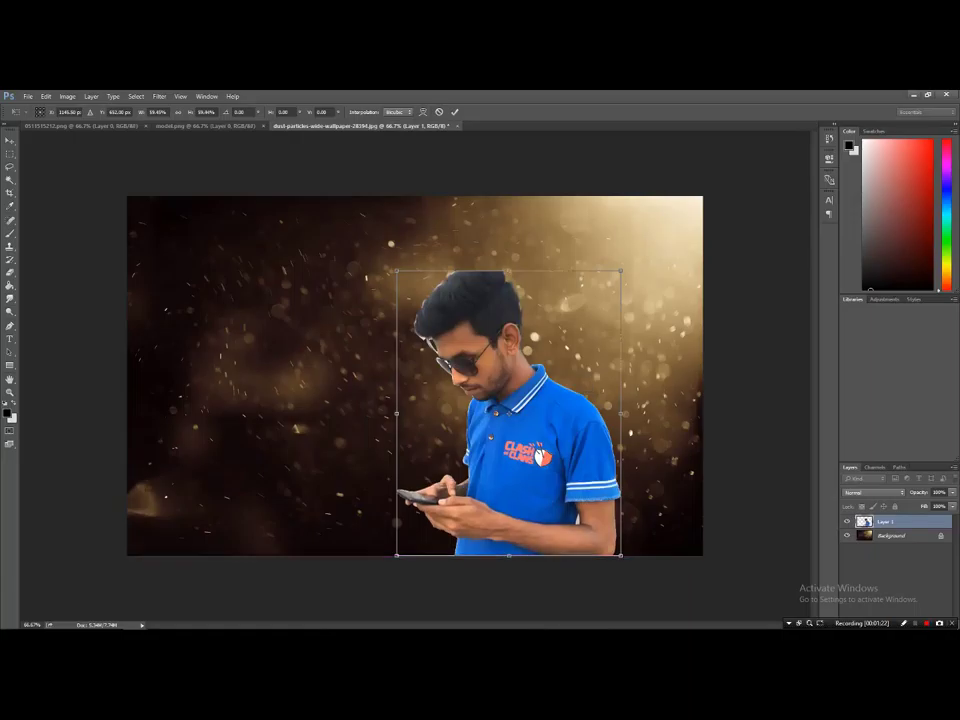
drag(621, 270, 654, 225)
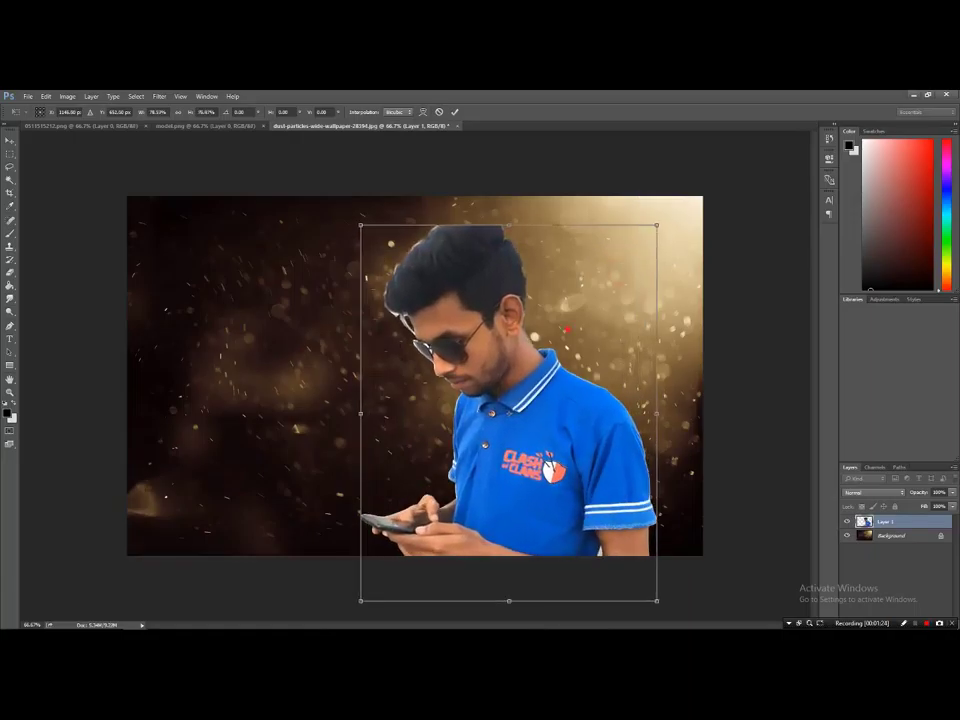
drag(580, 328, 584, 277)
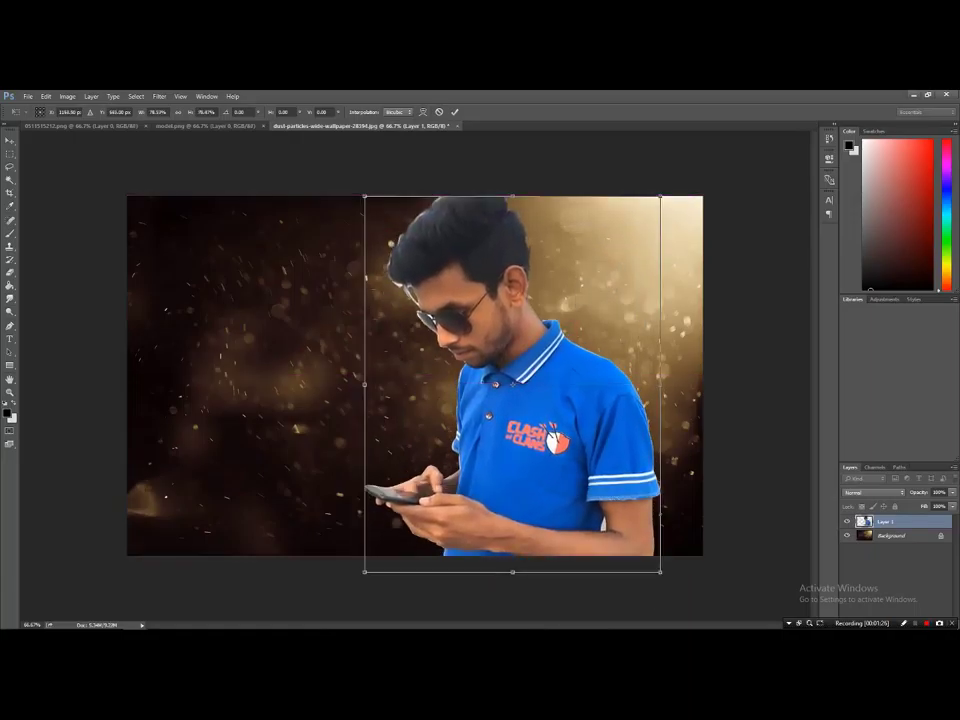
drag(658, 197, 645, 214)
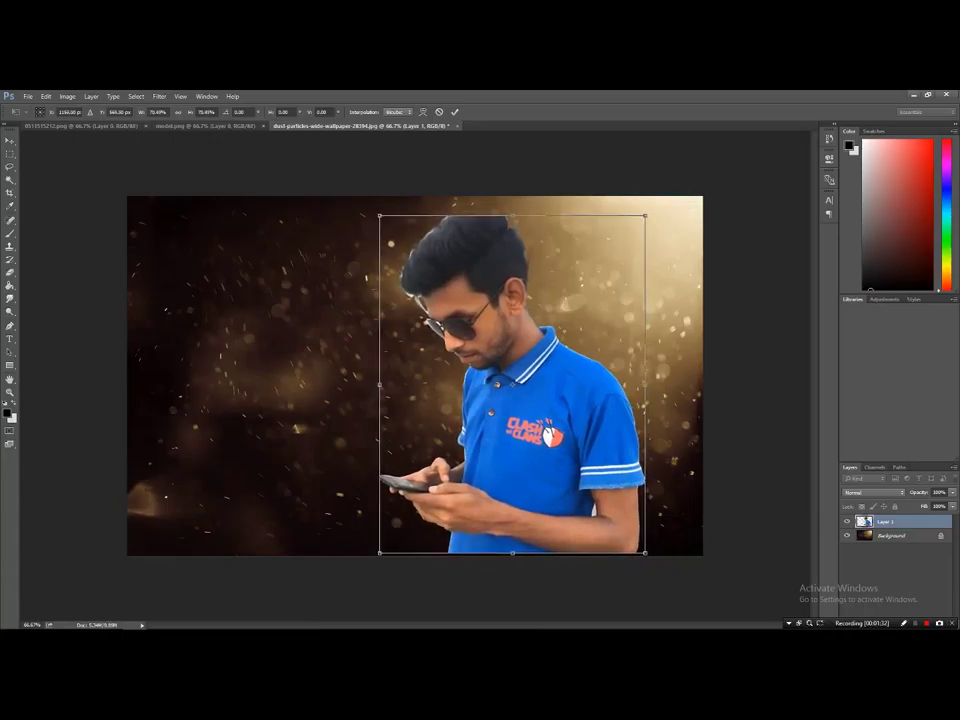
drag(513, 216, 512, 197)
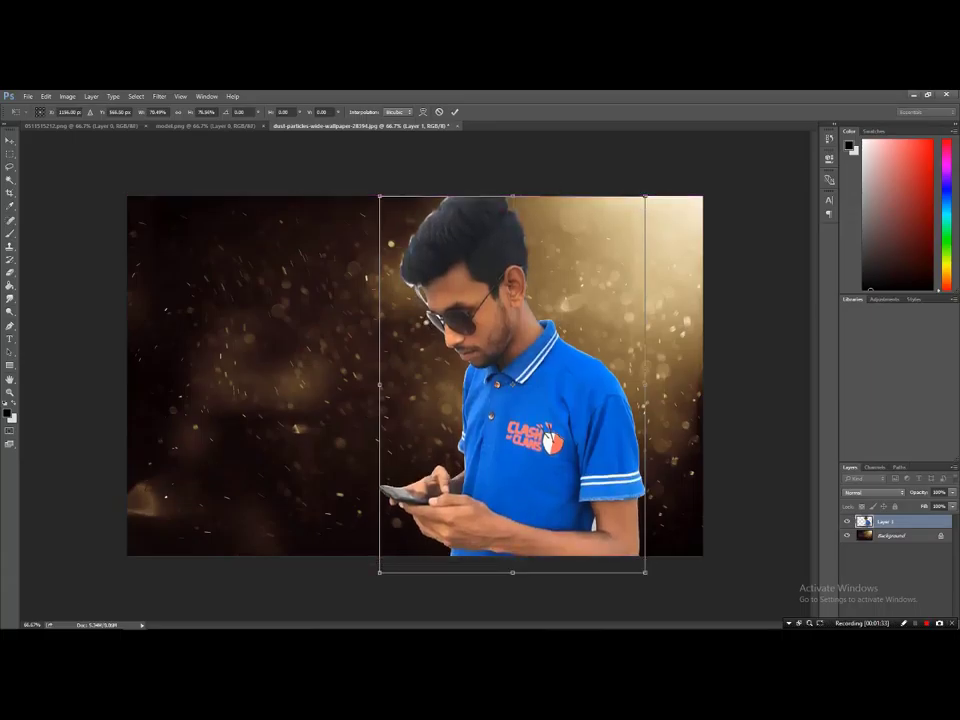
drag(381, 572, 381, 560)
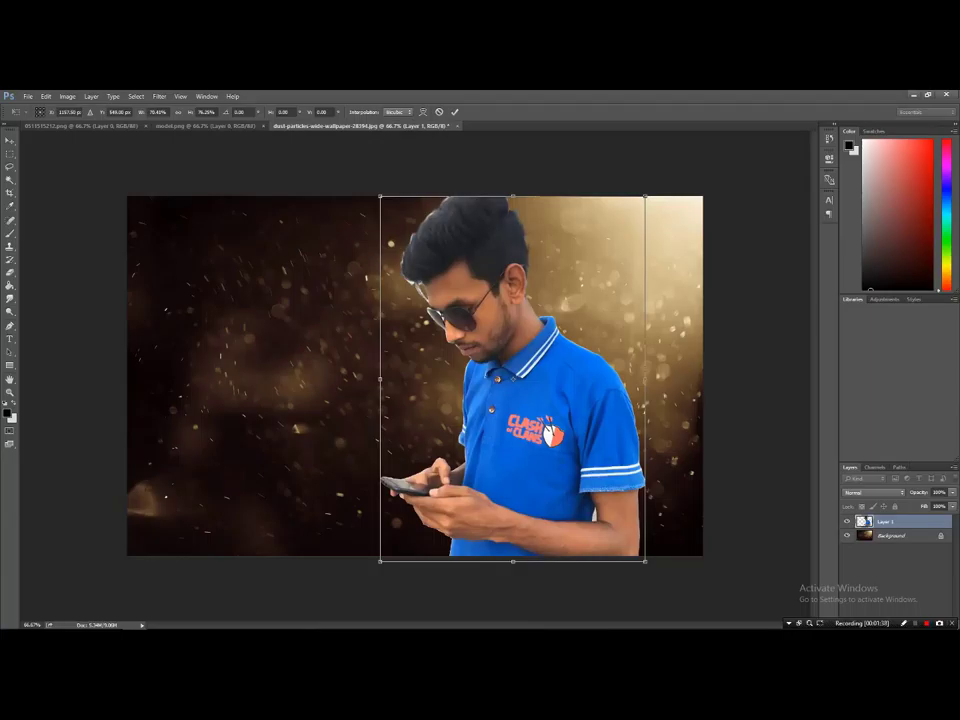
Commit the man's transform and close model.png, returning to the composite.
click(455, 111)
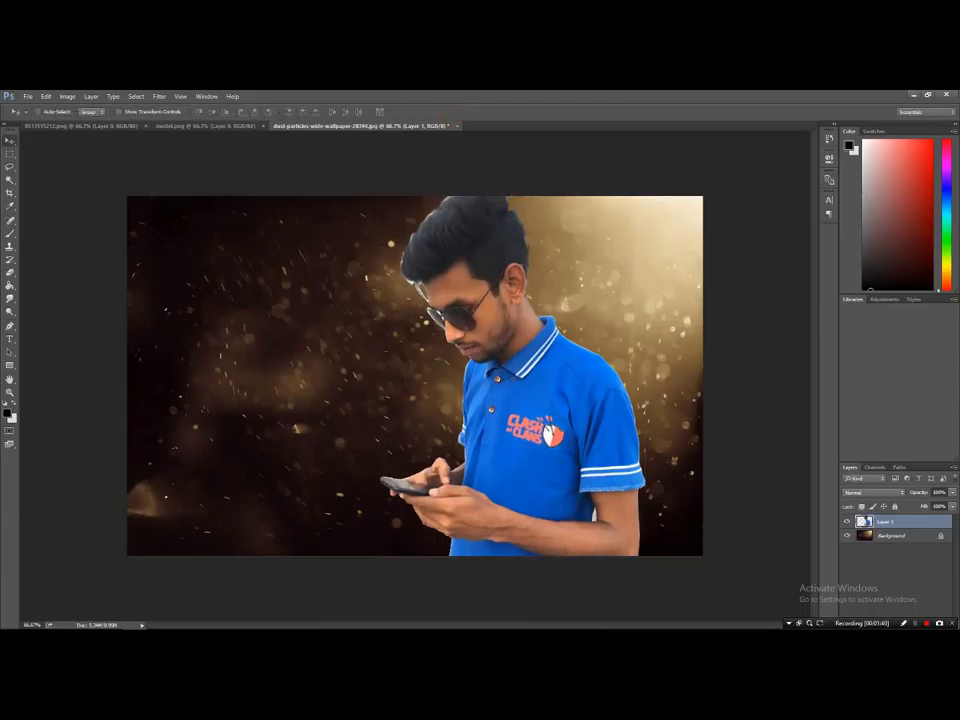
scroll(421, 387, up, 1)
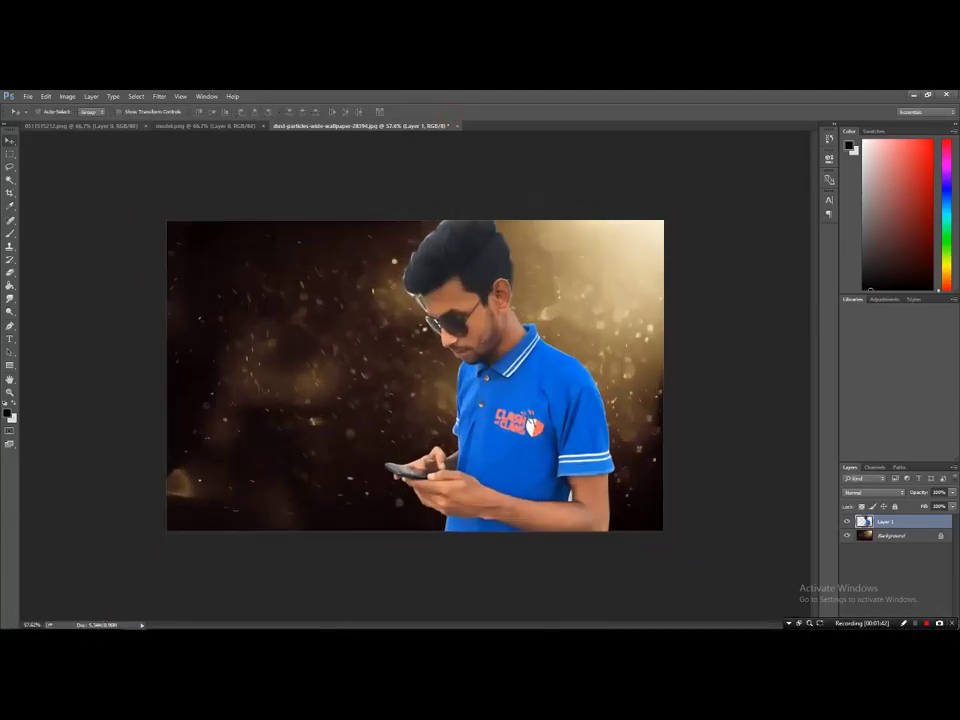
click(190, 126)
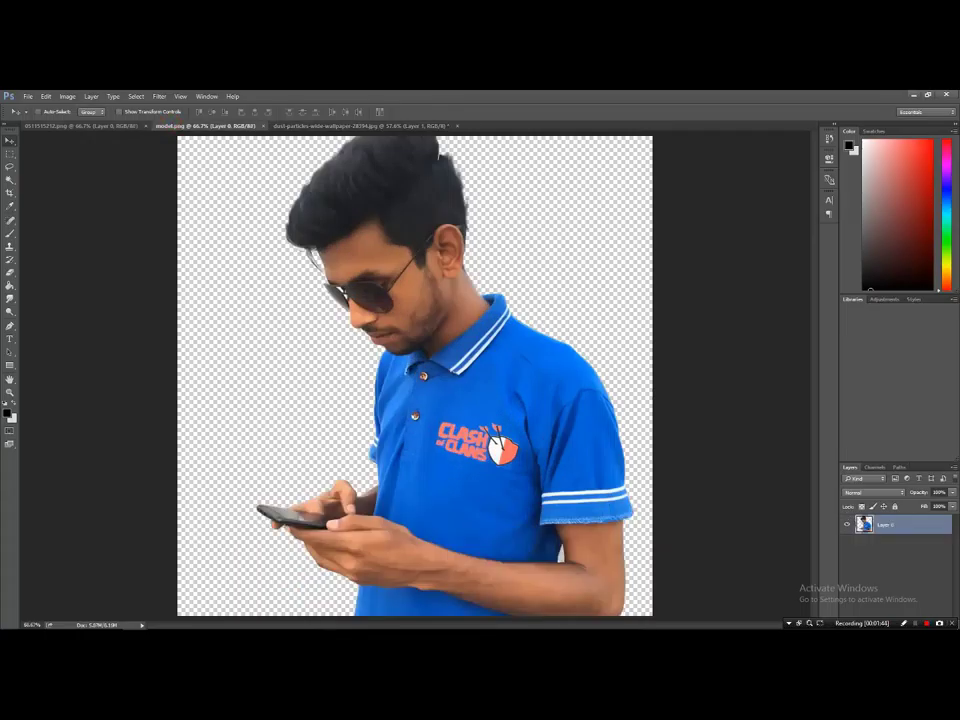
key(ctrl+w)
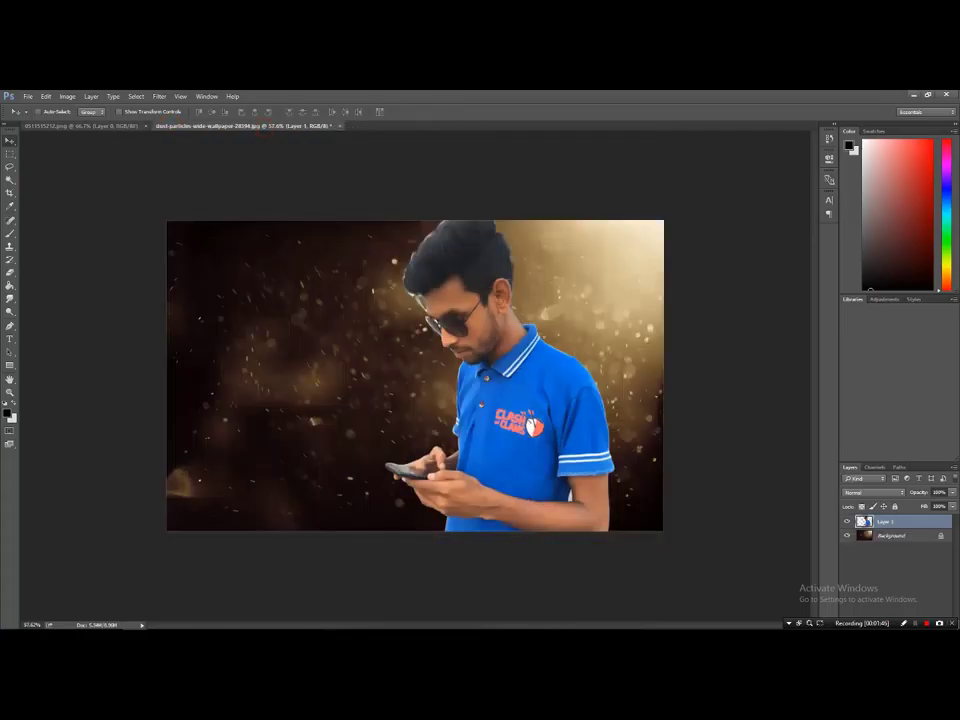
key(ctrl+Tab)
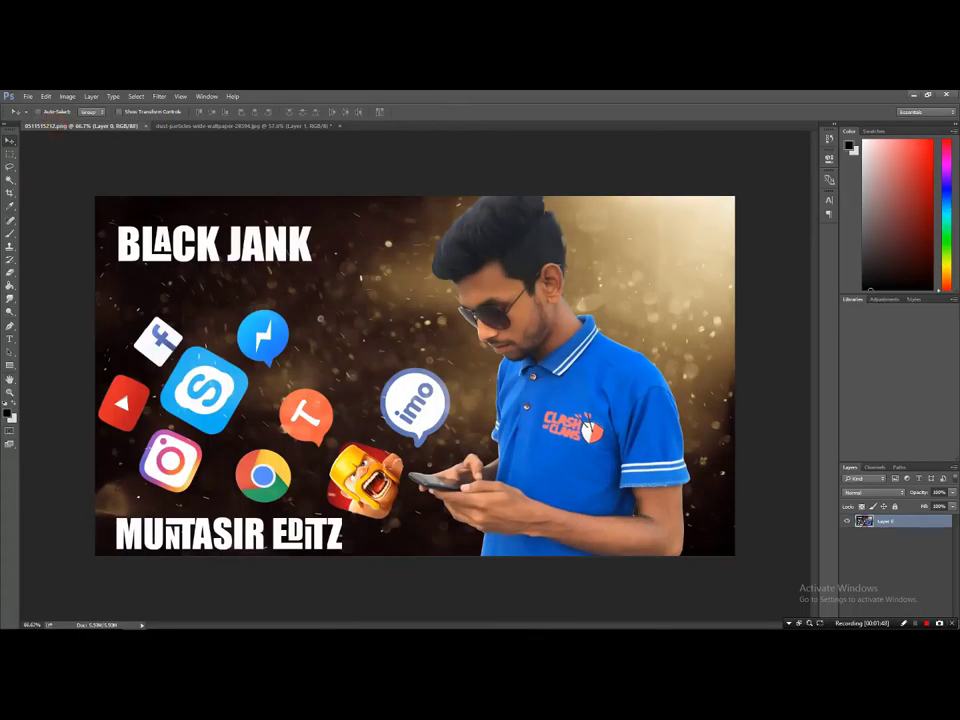
click(236, 126)
Open all the app icon images from Desktop > photo manipulation.
click(28, 96)
click(47, 117)
click(80, 308)
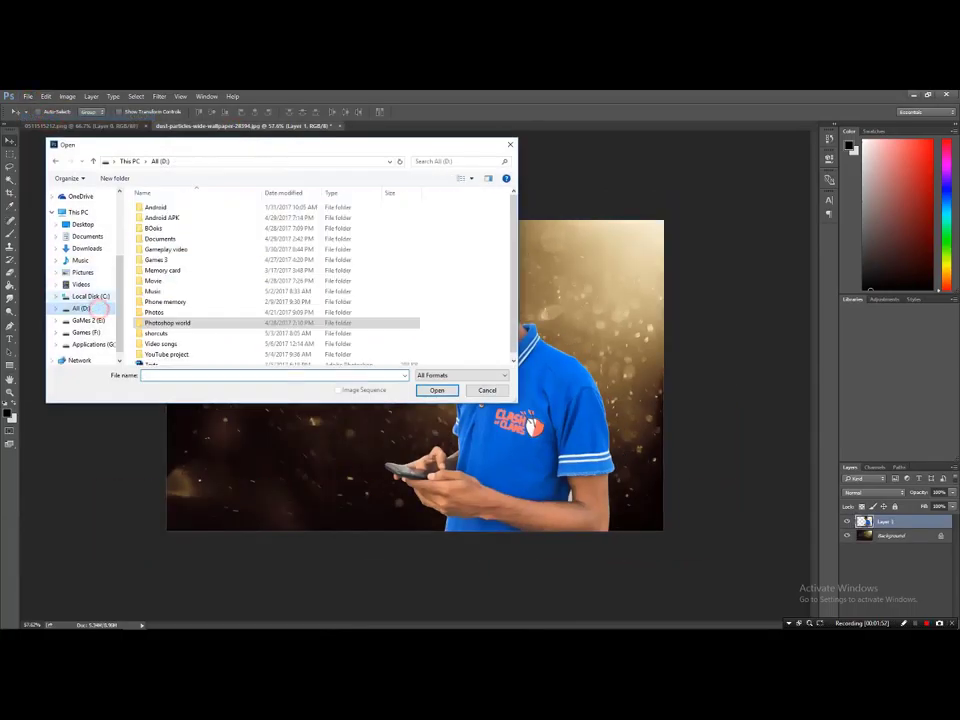
click(82, 224)
double_click(160, 214)
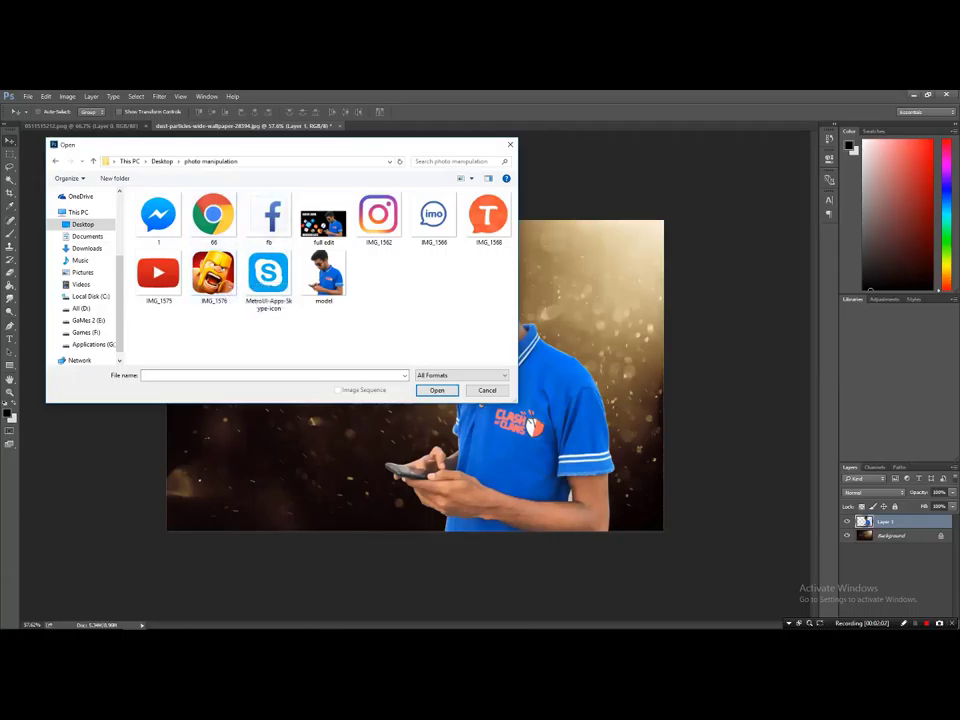
shift+click(268, 272)
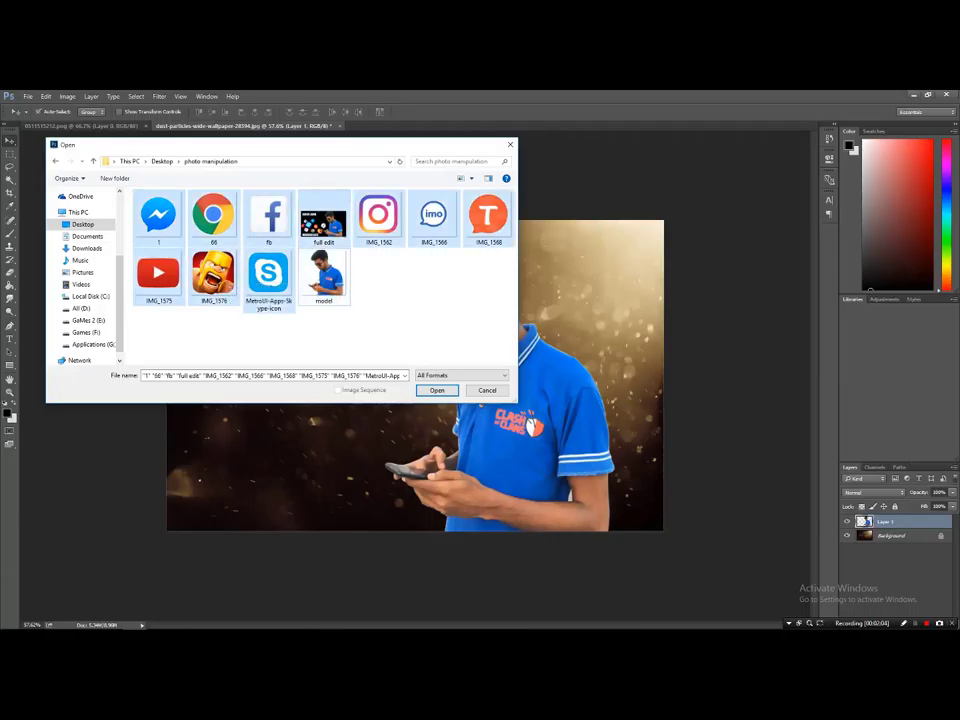
ctrl+click(323, 222)
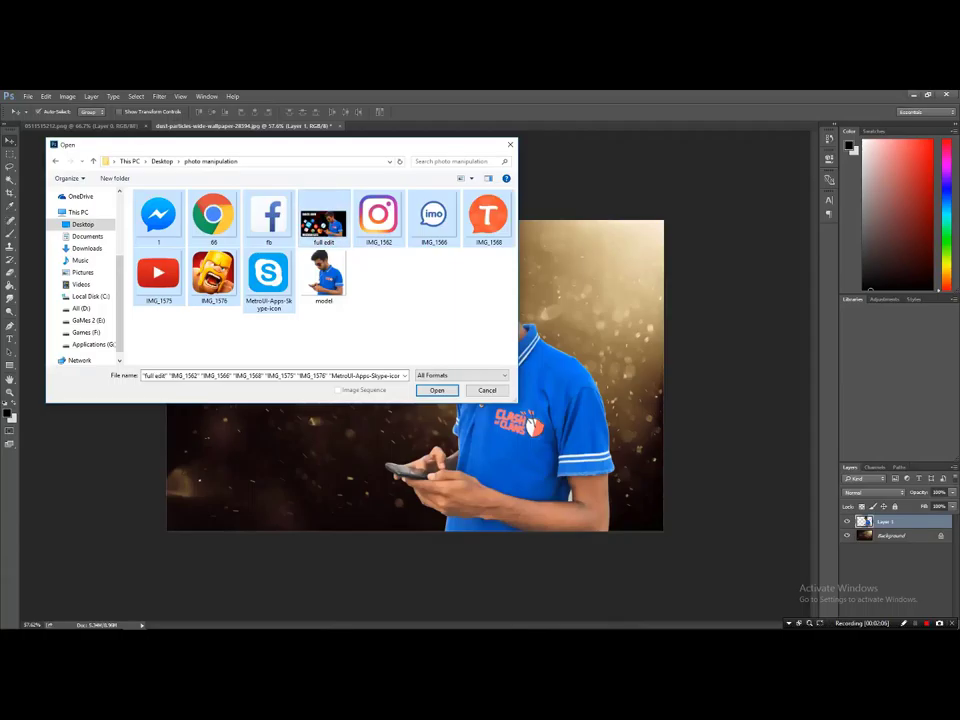
click(437, 390)
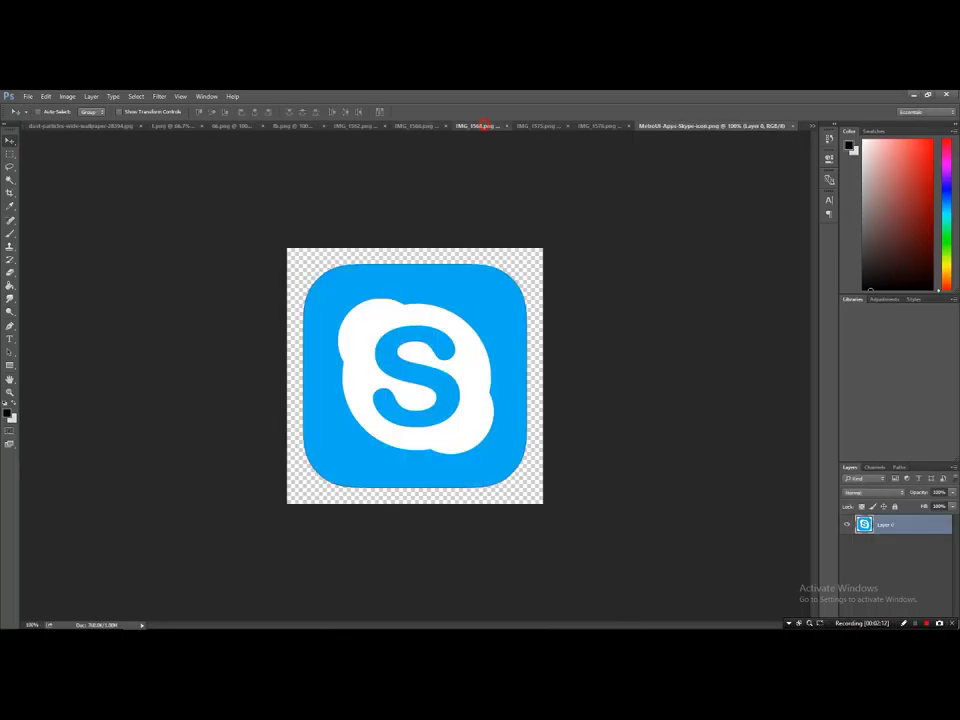
click(485, 126)
click(437, 126)
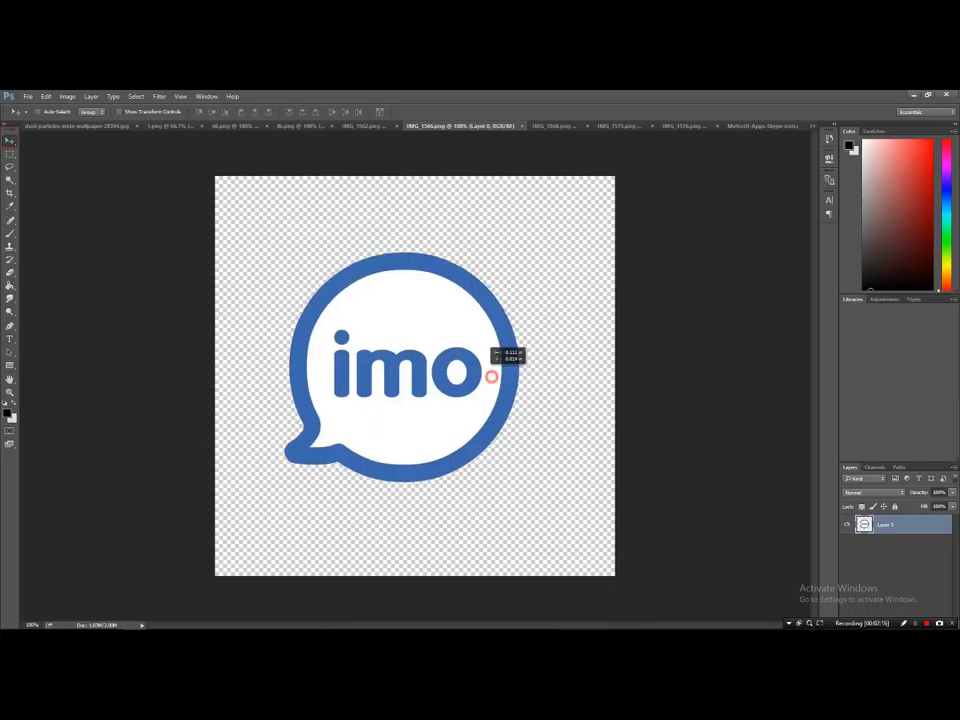
Place the imo logo left of the man, shrunk and tilted near the phone.
drag(503, 385, 150, 126)
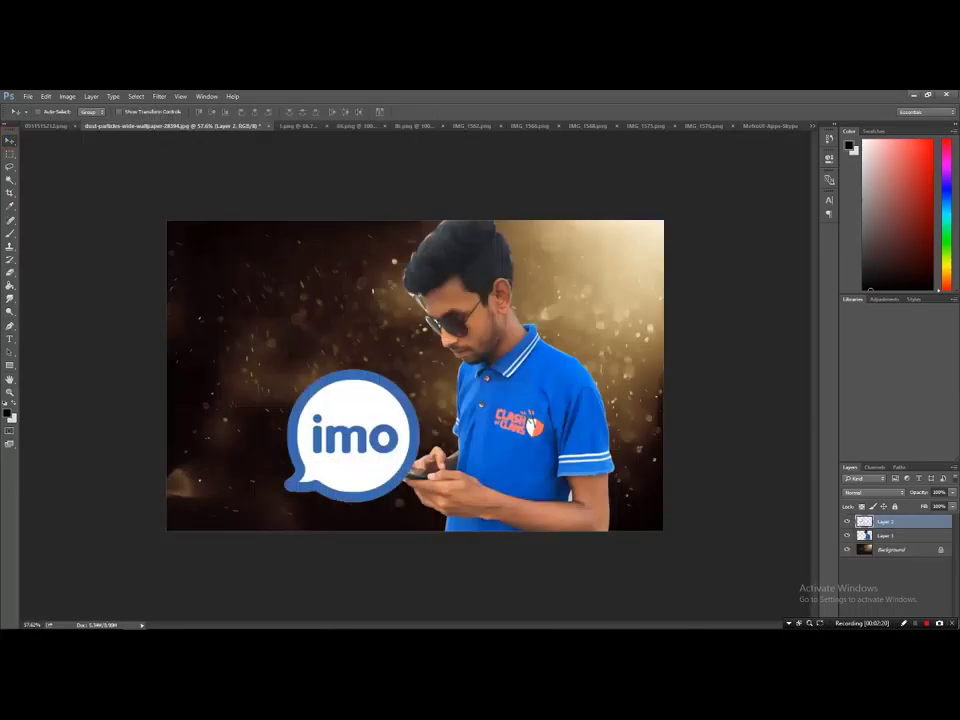
drag(150, 126, 415, 352)
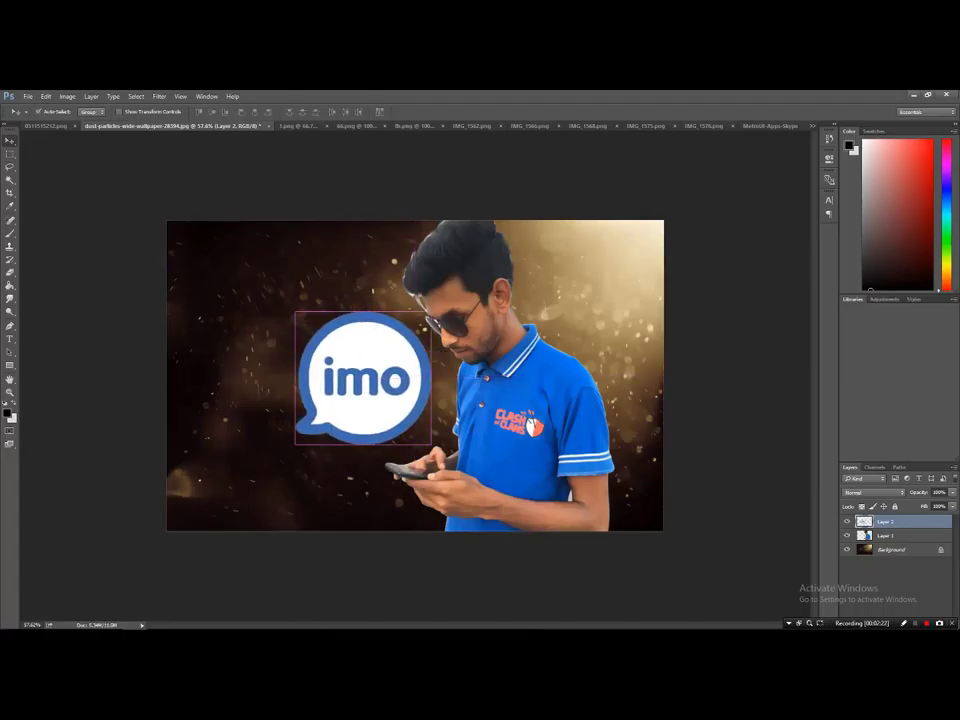
key(ctrl+t)
mouse_move(445, 302)
mouse_down()
mouse_move(402, 264)
mouse_move(371, 256)
mouse_move(364, 331)
mouse_move(390, 392)
mouse_up()
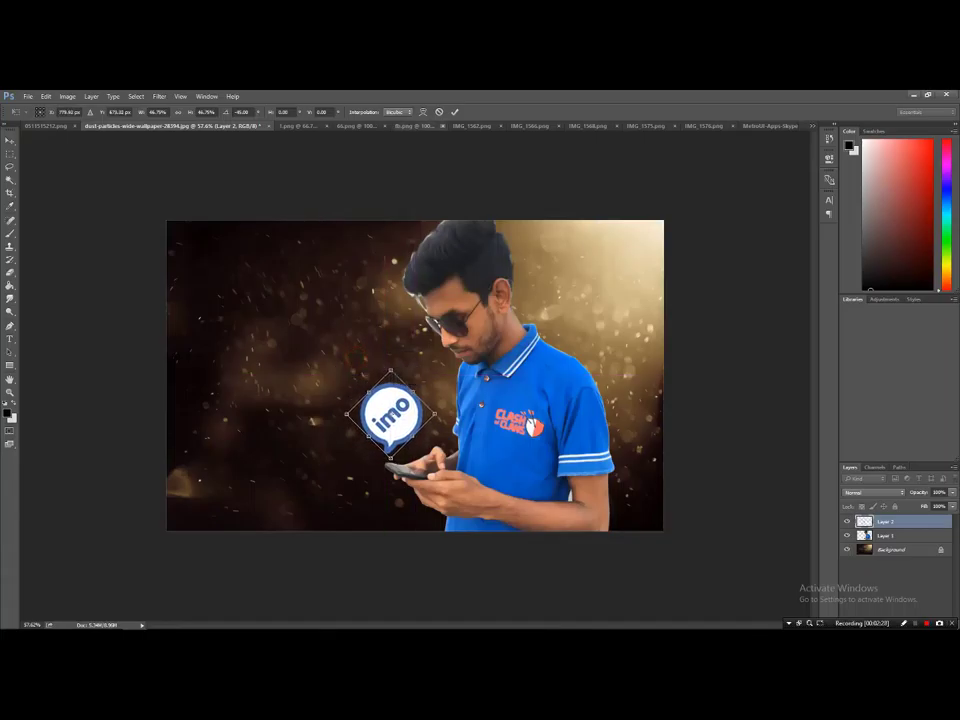
click(454, 112)
Add the Instagram logo, shrunk and tilted, lower left of the man beside imo.
click(474, 126)
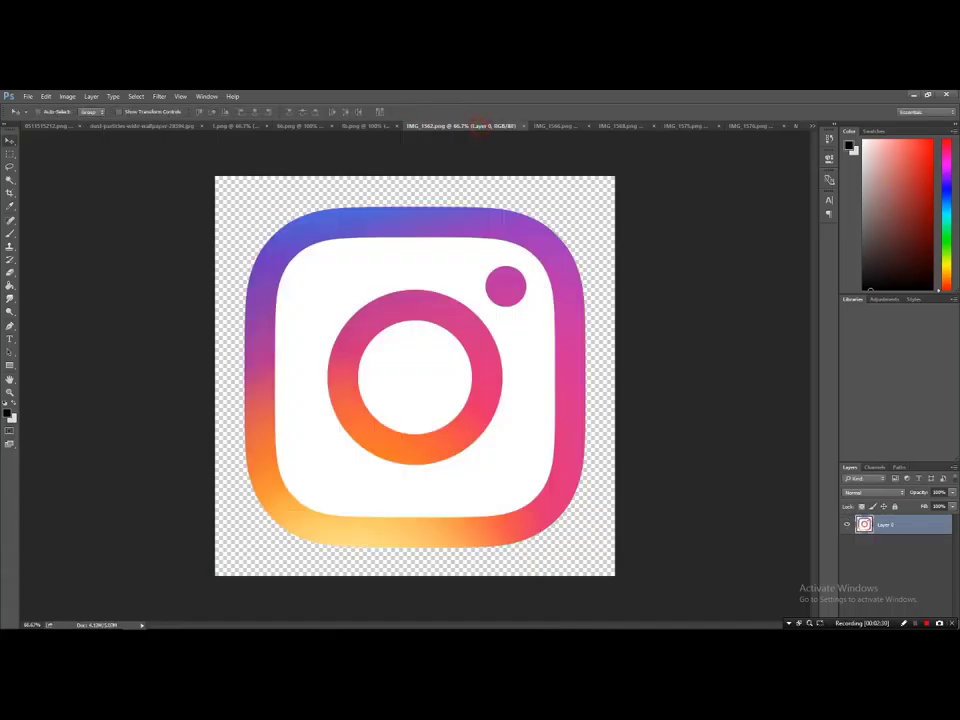
mouse_move(373, 245)
mouse_down()
mouse_move(145, 106)
mouse_move(290, 450)
mouse_up()
key(ctrl+t)
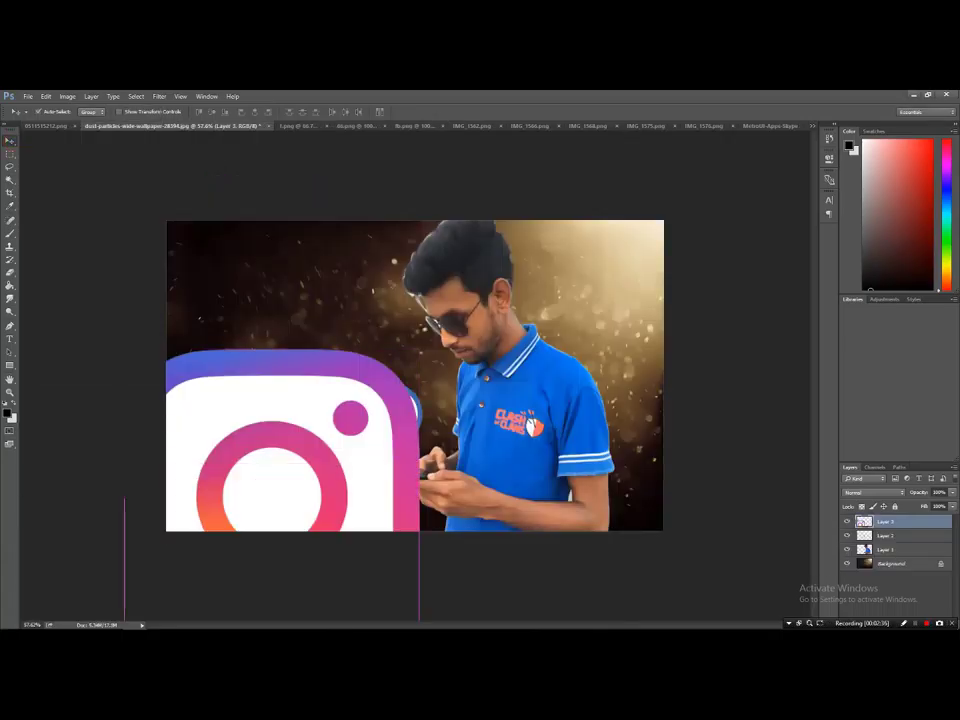
drag(419, 350, 338, 428)
drag(124, 622, 223, 546)
drag(280, 485, 310, 387)
drag(375, 322, 318, 295)
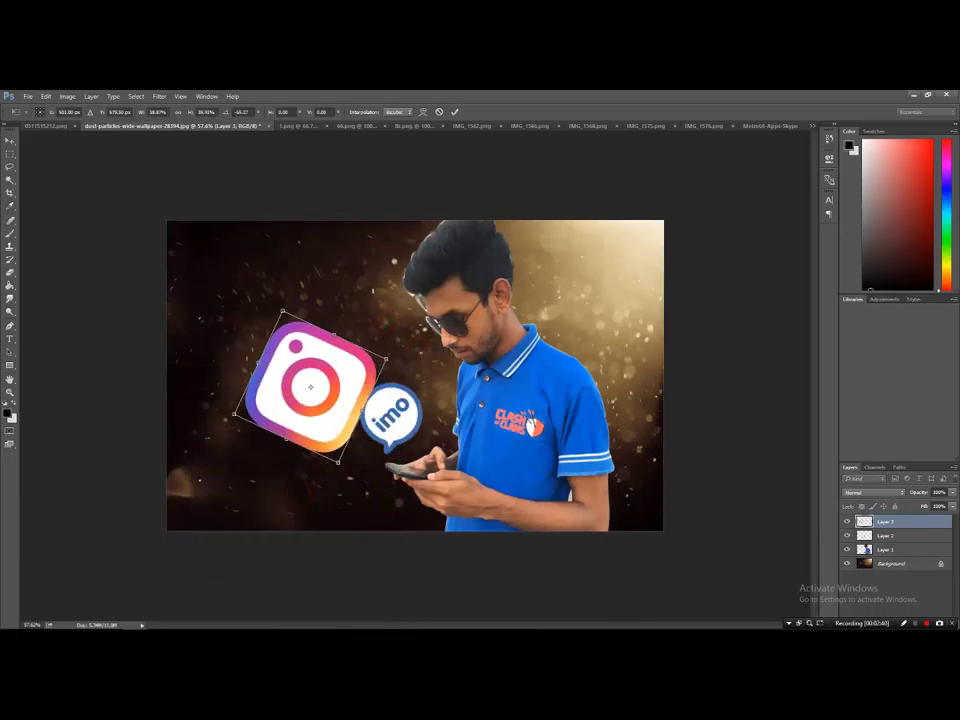
drag(310, 386, 259, 418)
mouse_move(184, 444)
mouse_down()
mouse_move(238, 428)
mouse_move(238, 446)
mouse_up()
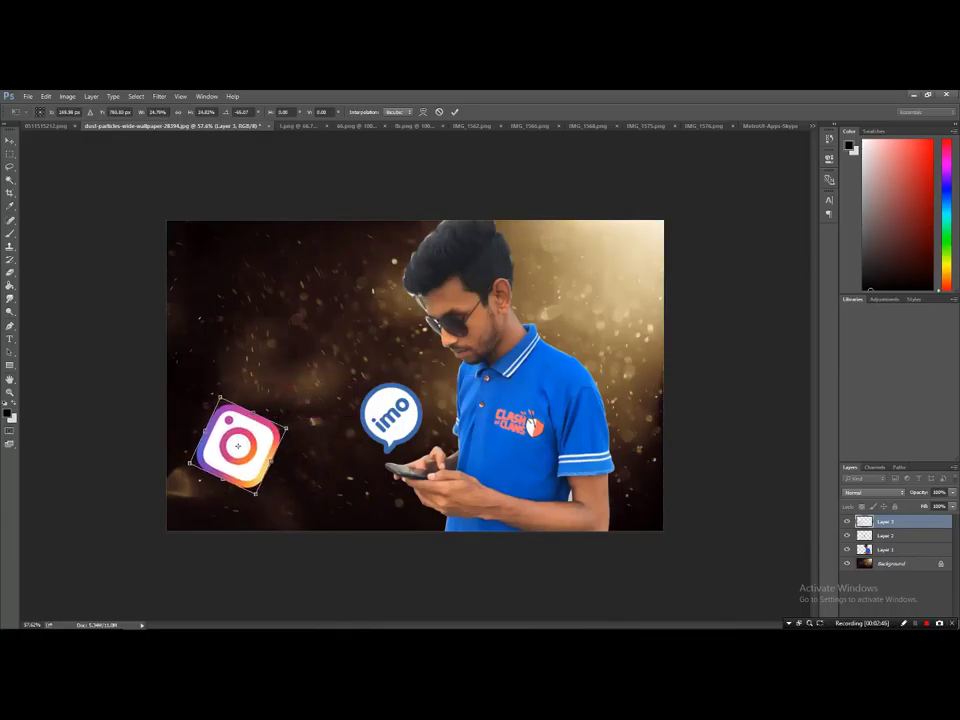
drag(190, 463, 202, 458)
click(455, 112)
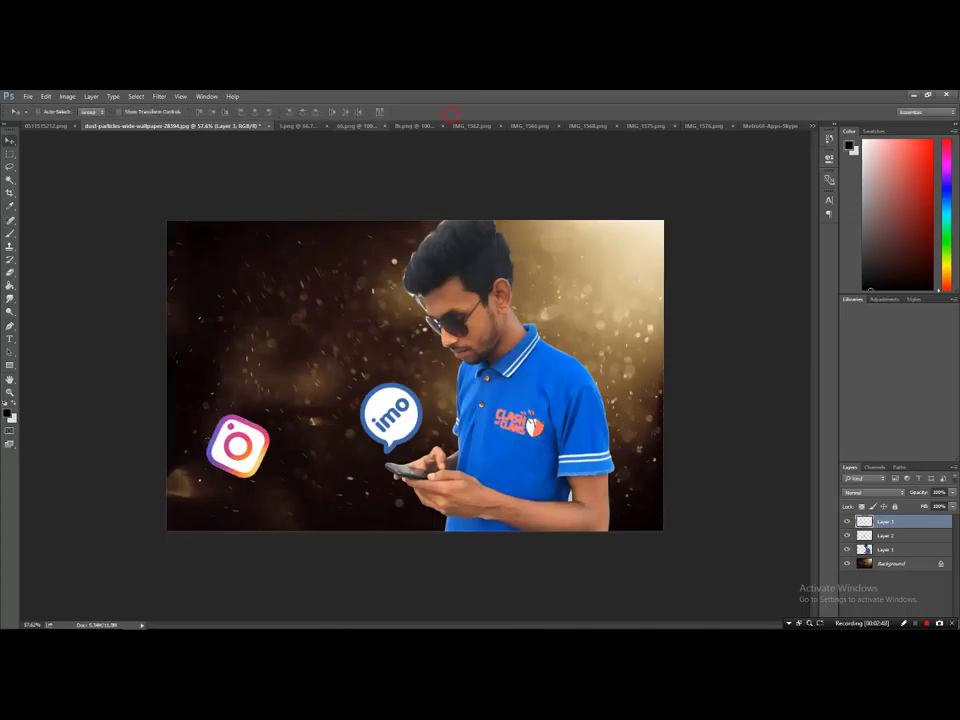
click(298, 126)
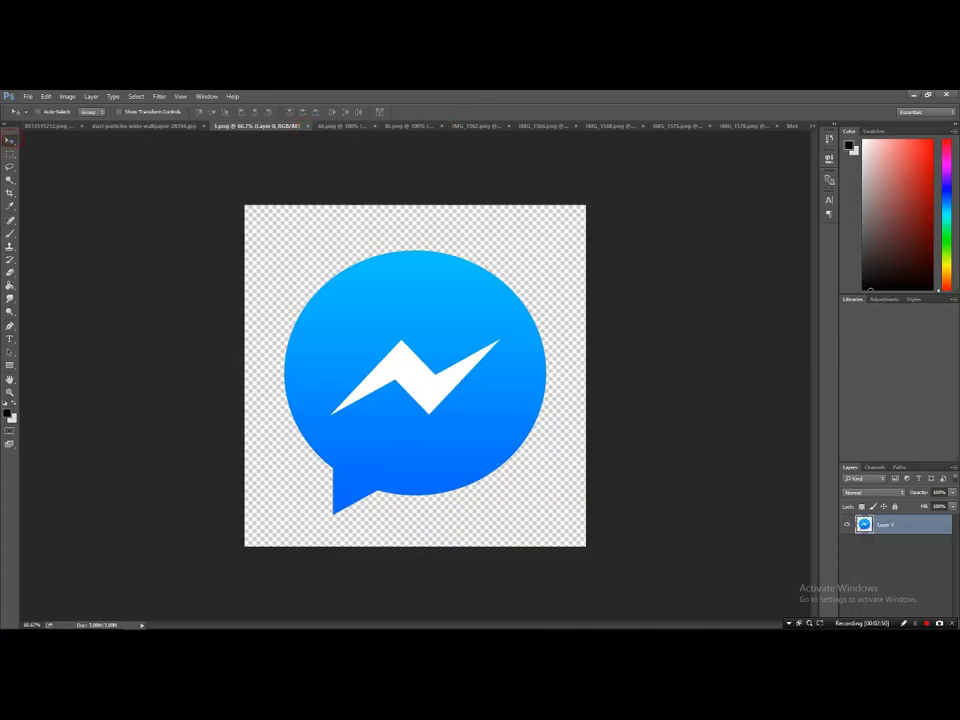
Add the Messenger logo shrunk and tilted, then close its source image.
mouse_move(400, 352)
mouse_down()
mouse_move(128, 142)
mouse_move(145, 126)
mouse_move(295, 370)
mouse_up()
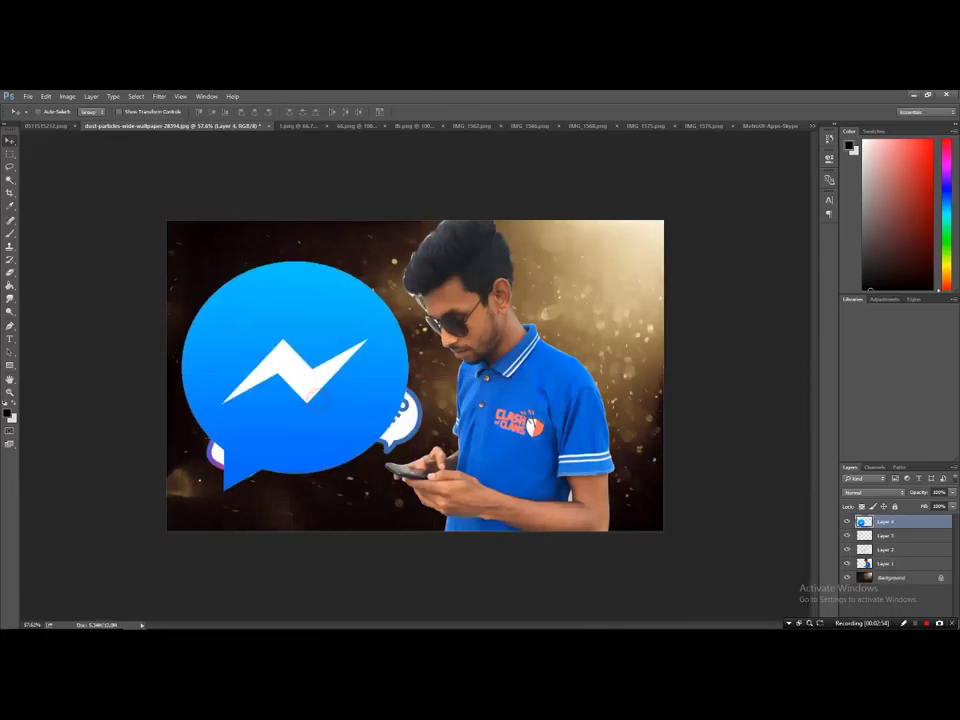
key(ctrl+t)
mouse_move(408, 260)
mouse_down()
mouse_move(319, 351)
mouse_move(252, 390)
mouse_up()
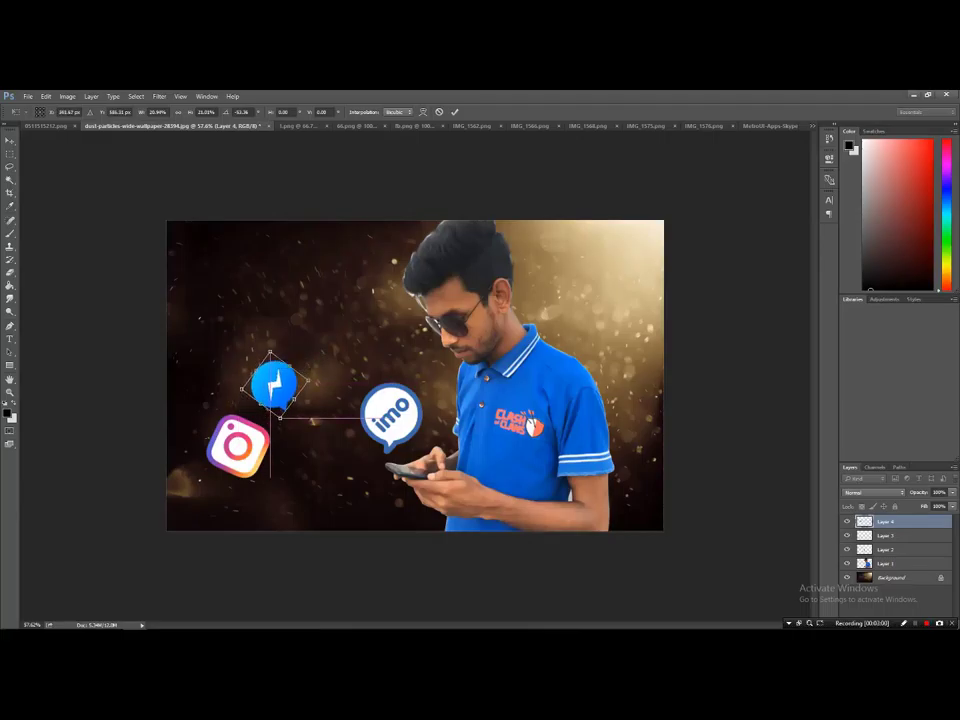
drag(298, 436, 312, 426)
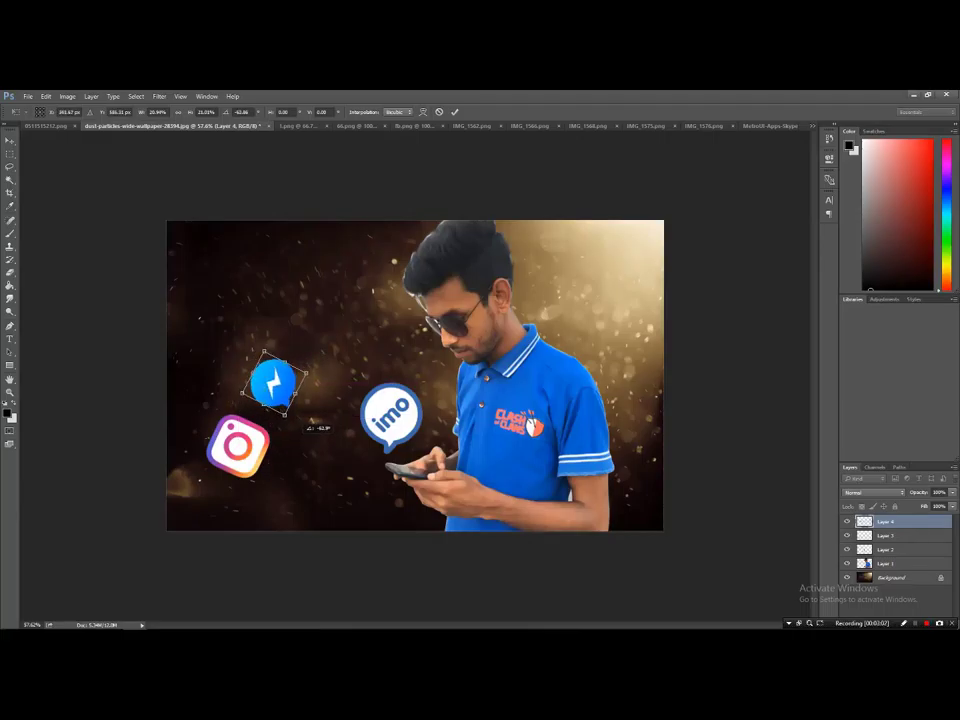
key(Return)
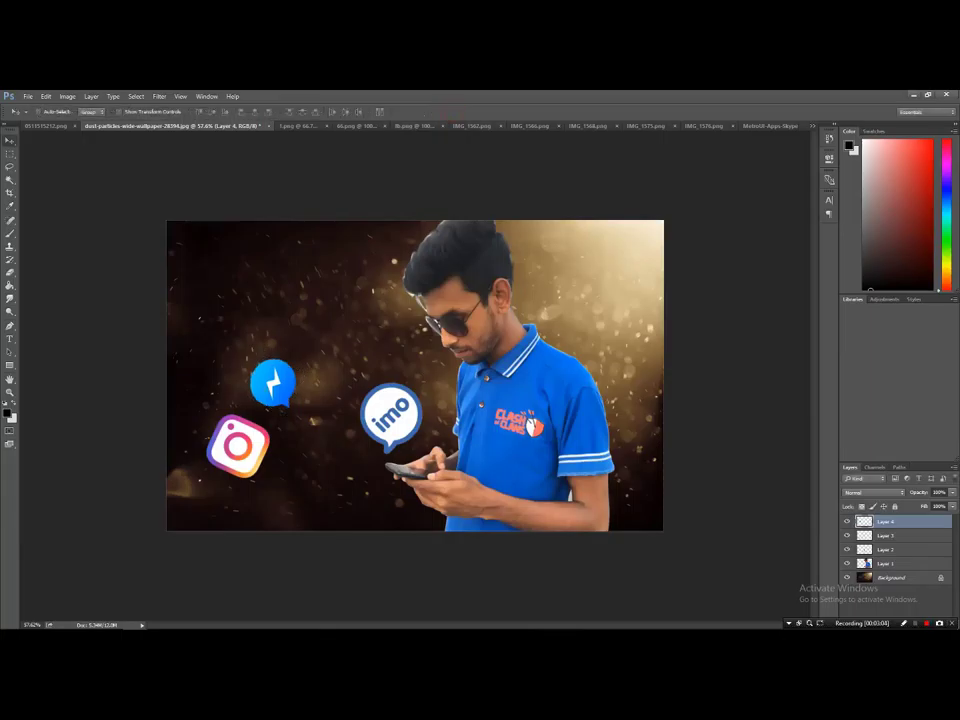
click(300, 126)
key(ctrl+w)
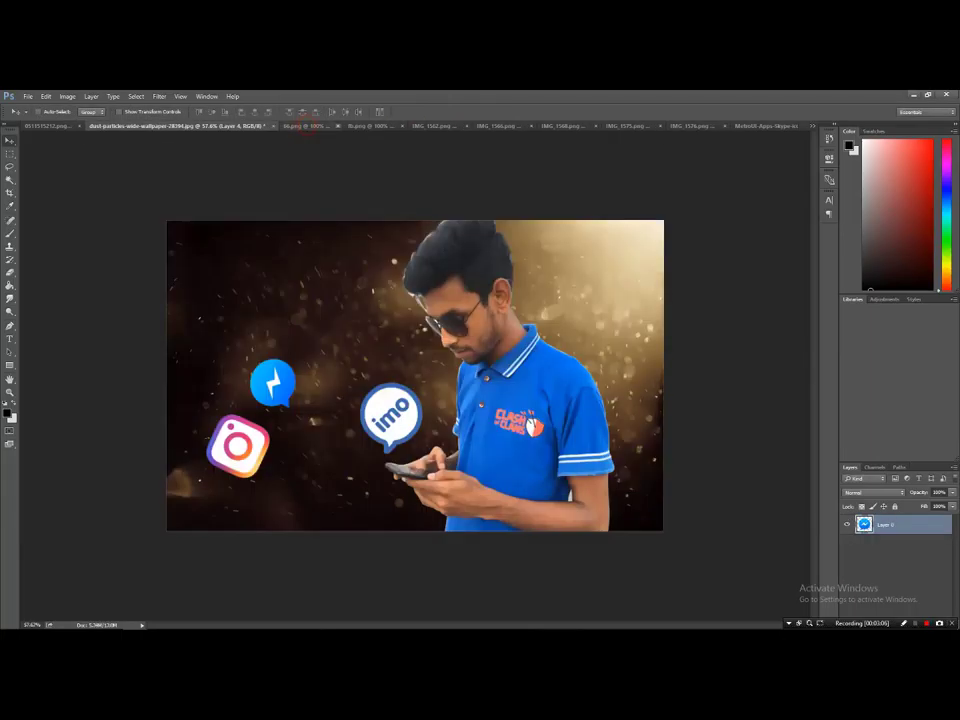
Place the Chrome icon shrunk and tilted above Messenger, then close 66.png.
key(ctrl+Tab)
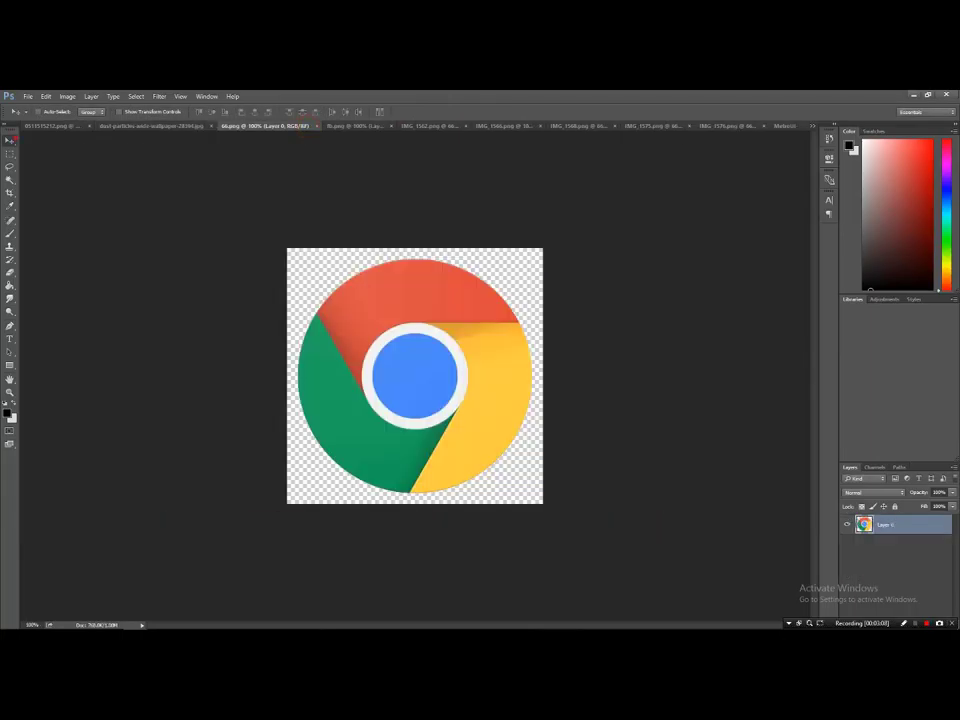
mouse_move(388, 336)
mouse_down()
mouse_move(150, 126)
mouse_move(321, 354)
mouse_up()
drag(335, 300, 335, 274)
key(ctrl+t)
mouse_move(392, 261)
mouse_down()
mouse_move(357, 294)
mouse_move(366, 252)
mouse_up()
drag(325, 326, 326, 330)
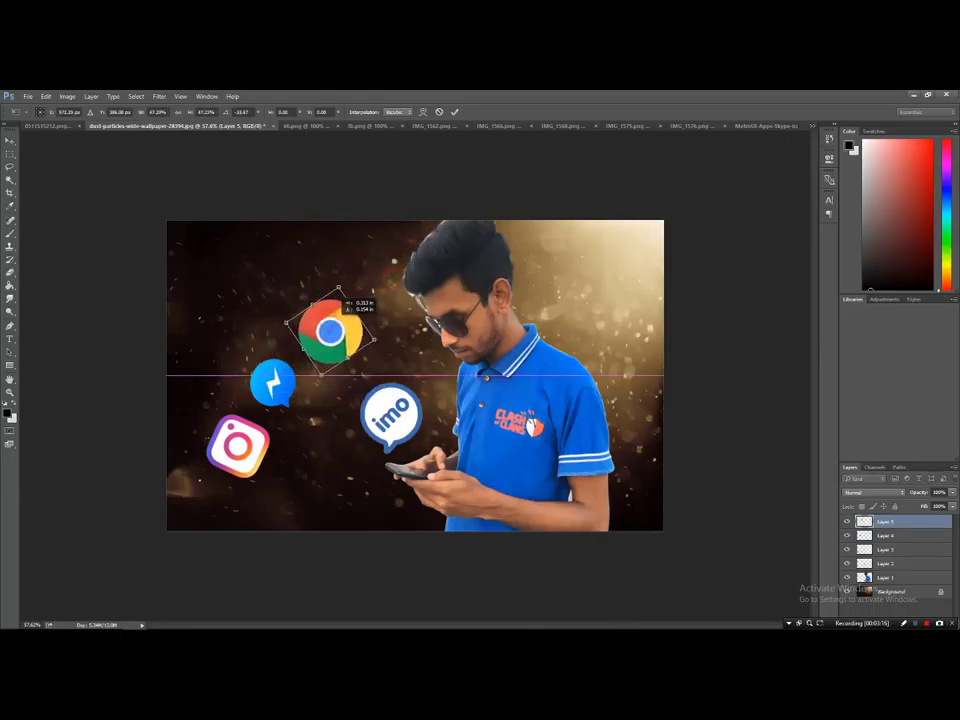
drag(331, 283, 328, 290)
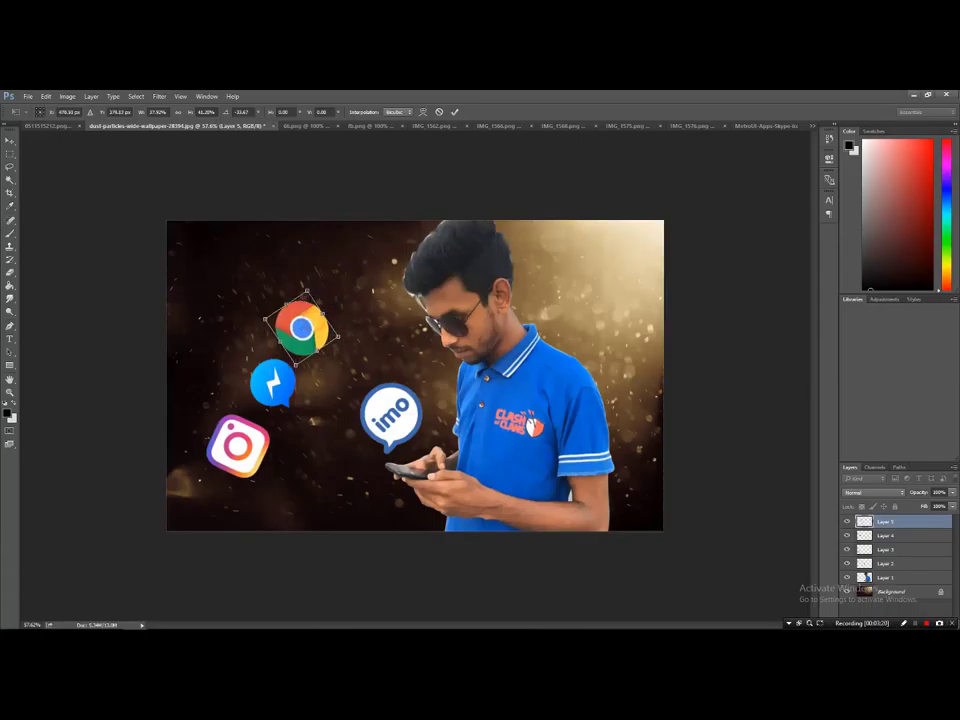
mouse_move(311, 300)
mouse_down()
mouse_move(383, 358)
mouse_move(343, 364)
mouse_up()
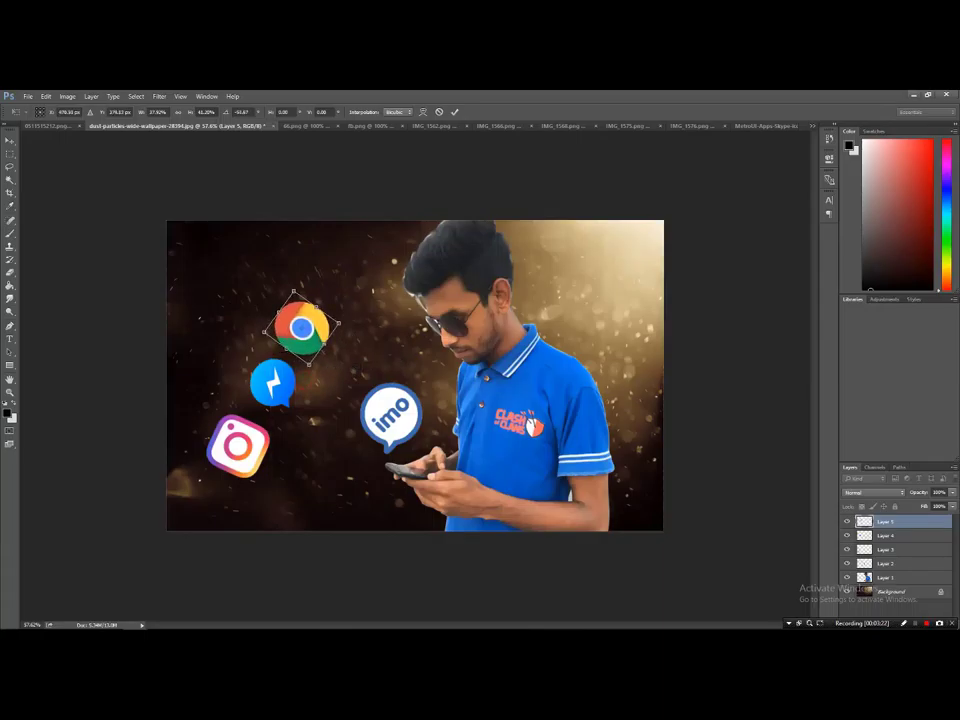
drag(300, 327, 304, 328)
click(455, 112)
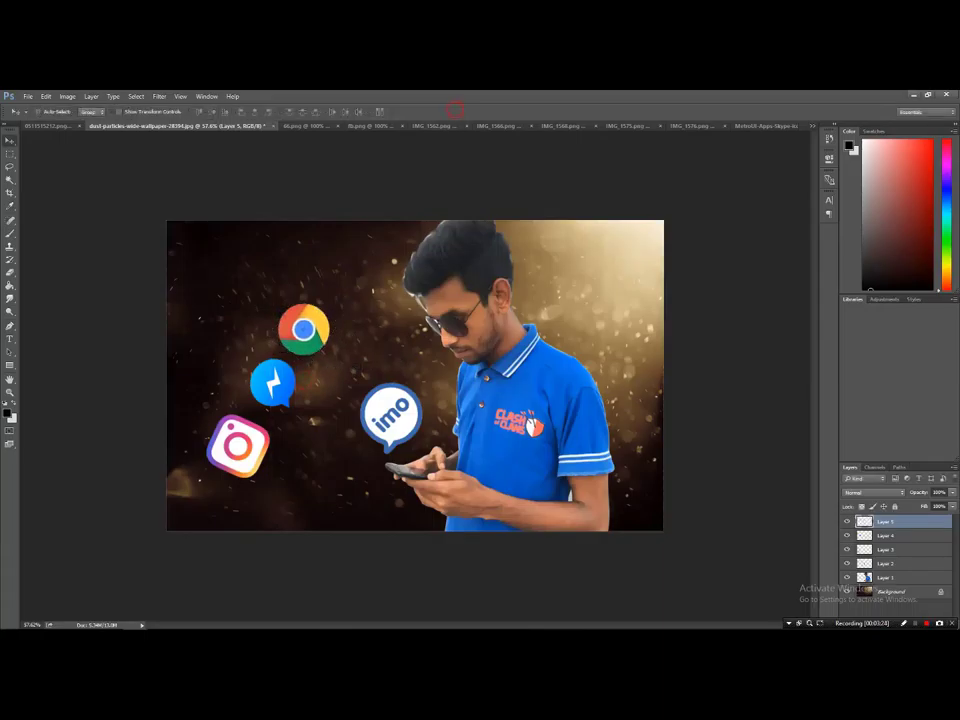
click(305, 126)
click(316, 126)
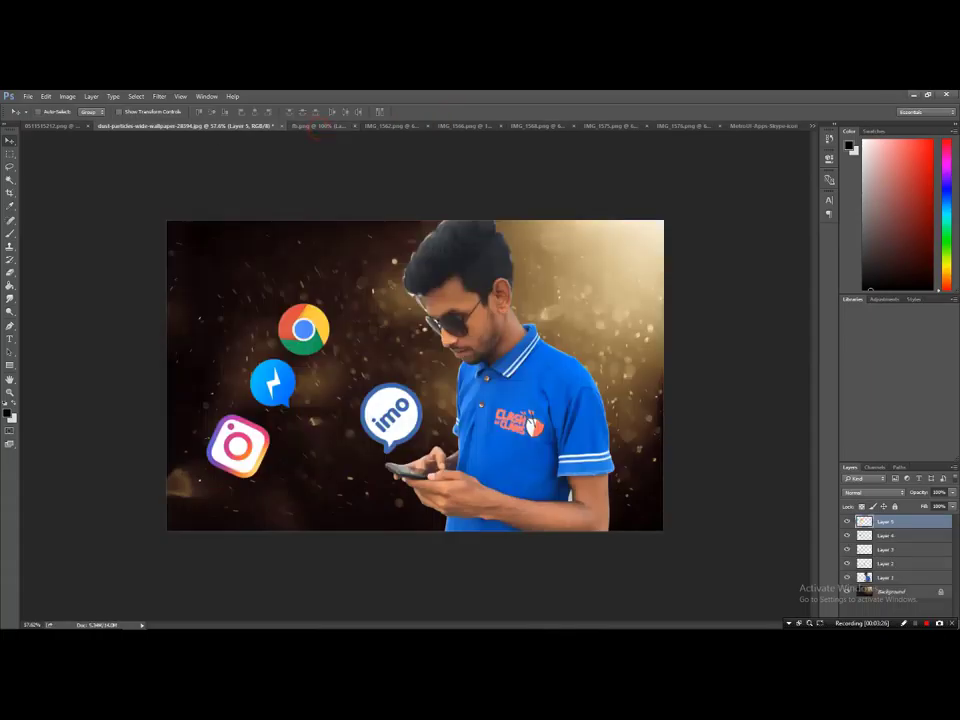
Add the Facebook icon tilted about -46° and shrunk, left of Messenger.
drag(535, 377, 160, 126)
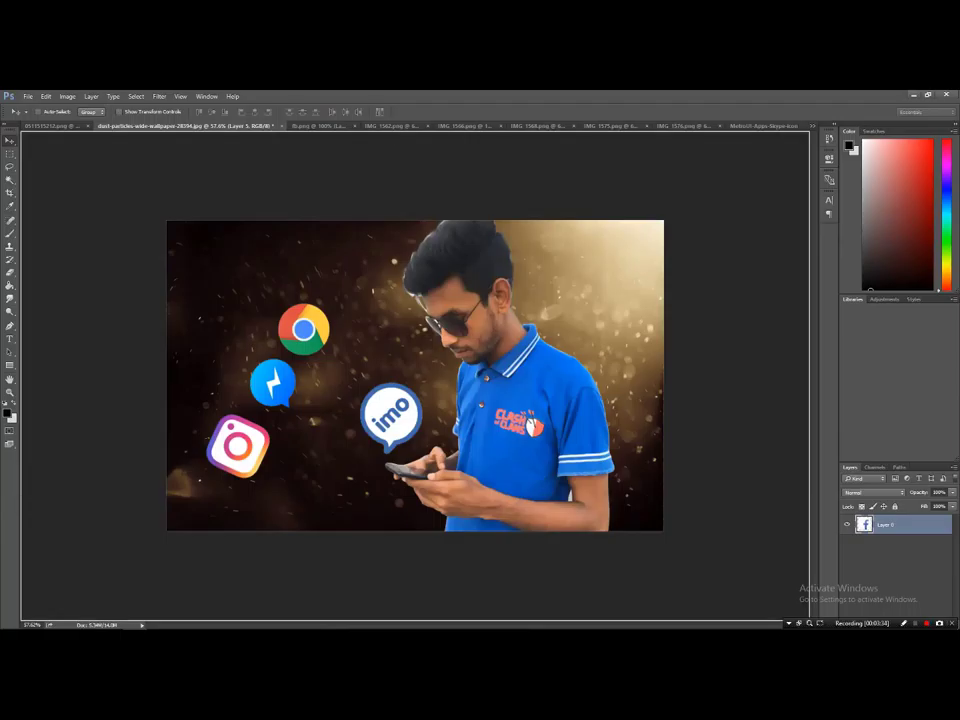
mouse_move(160, 126)
mouse_down()
mouse_move(168, 348)
mouse_move(229, 348)
mouse_up()
key(ctrl+t)
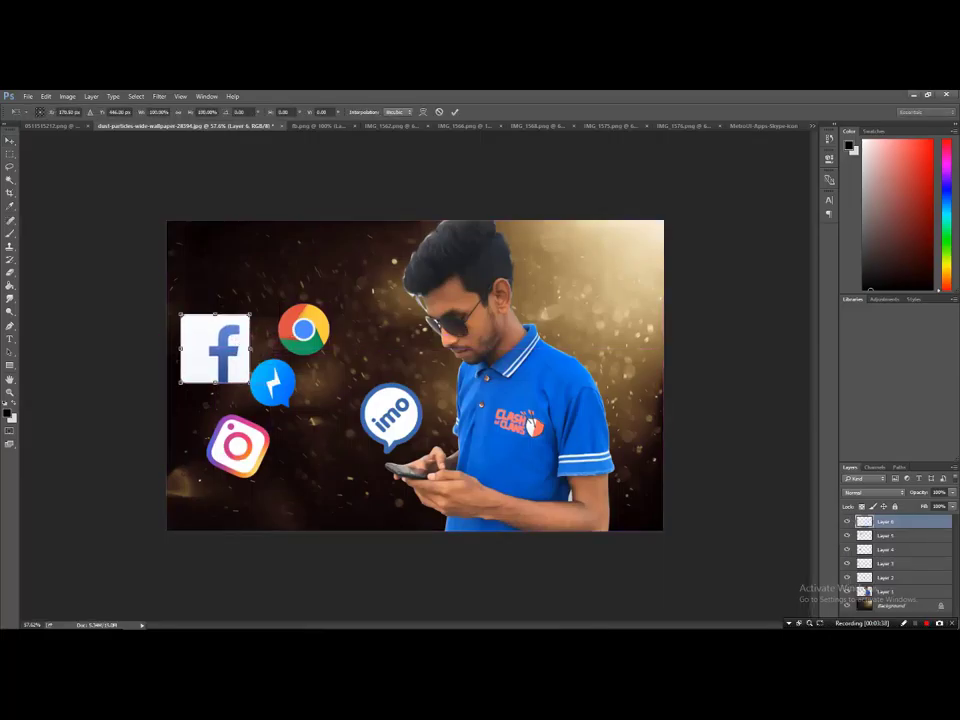
drag(257, 302, 212, 225)
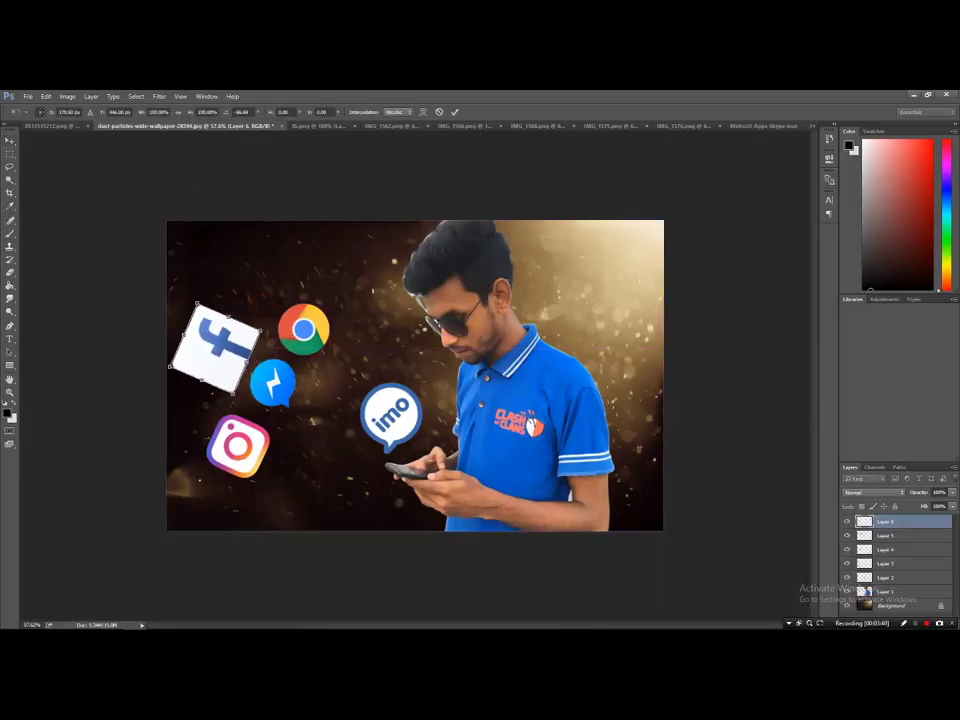
mouse_move(247, 361)
mouse_down()
mouse_move(226, 353)
mouse_move(204, 364)
mouse_move(207, 309)
mouse_up()
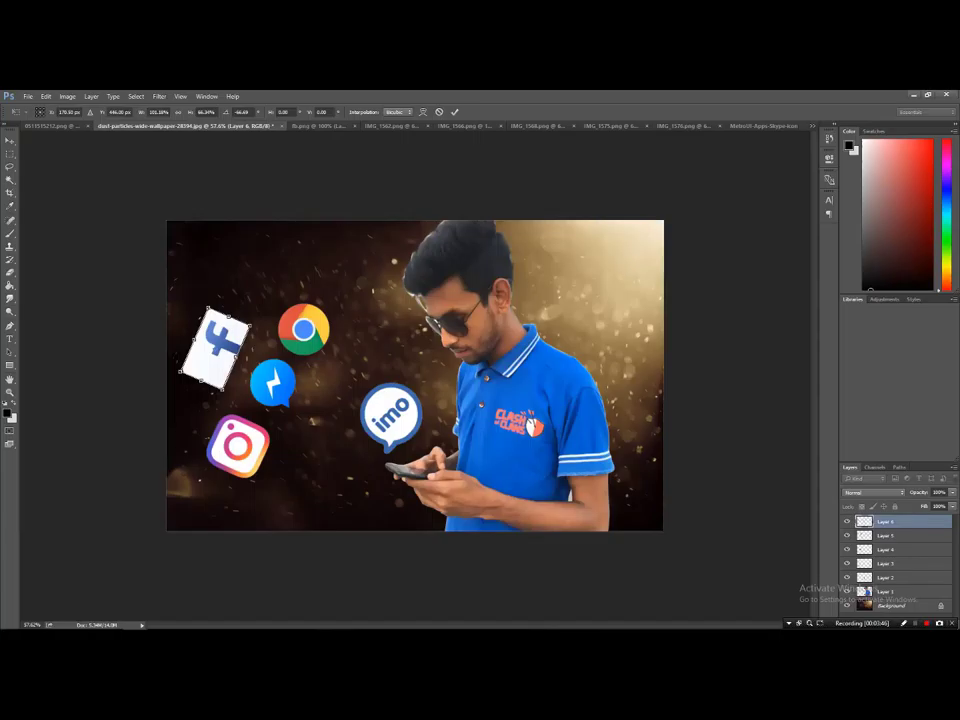
drag(204, 378, 210, 362)
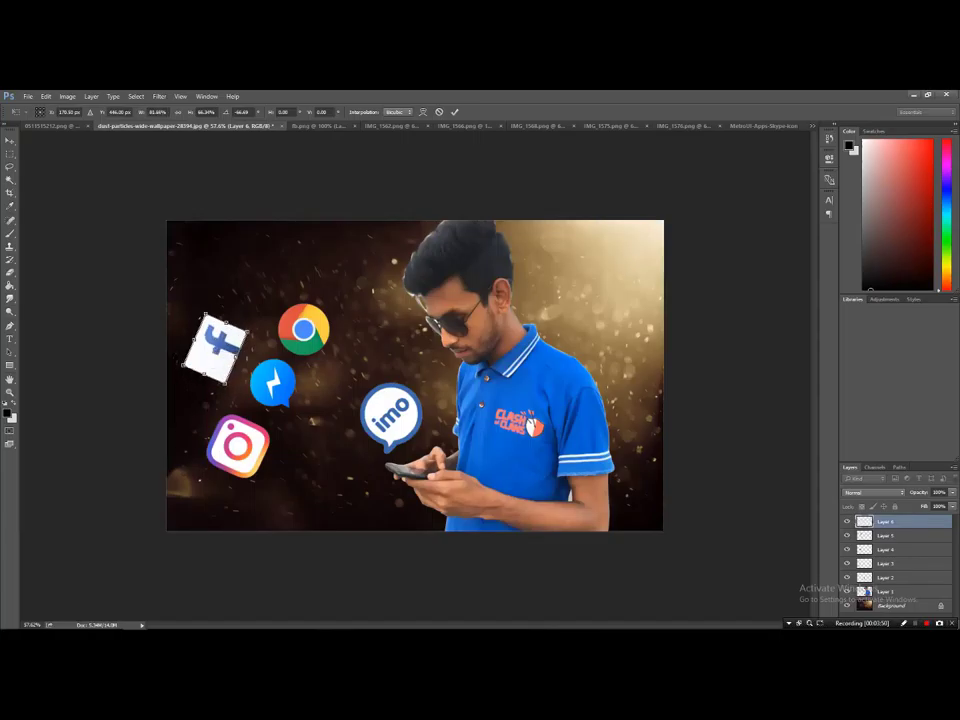
drag(212, 350, 200, 375)
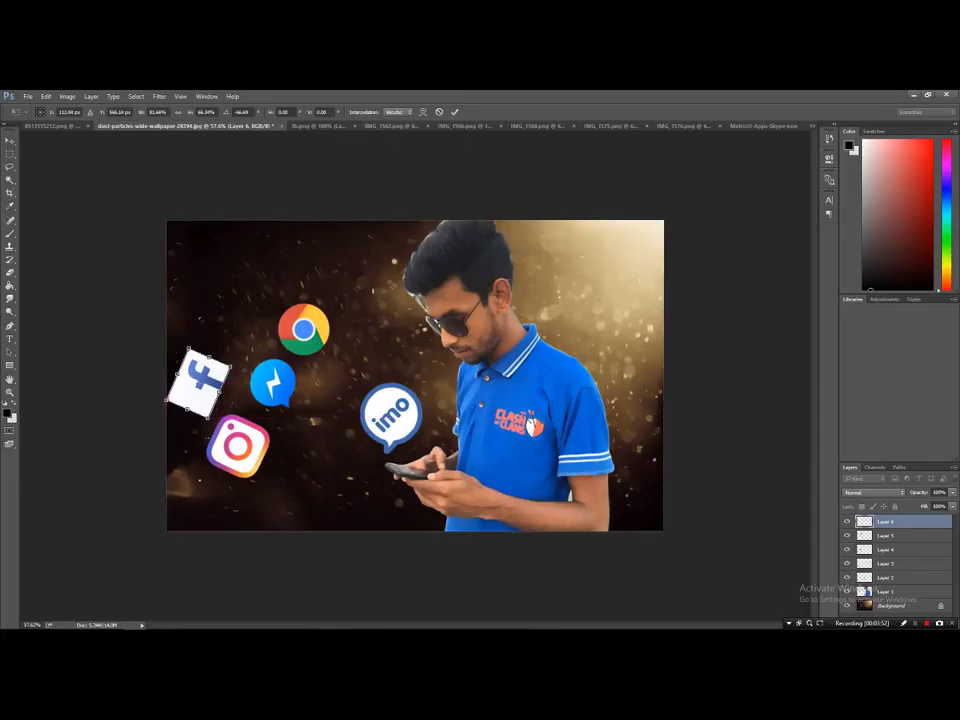
click(455, 112)
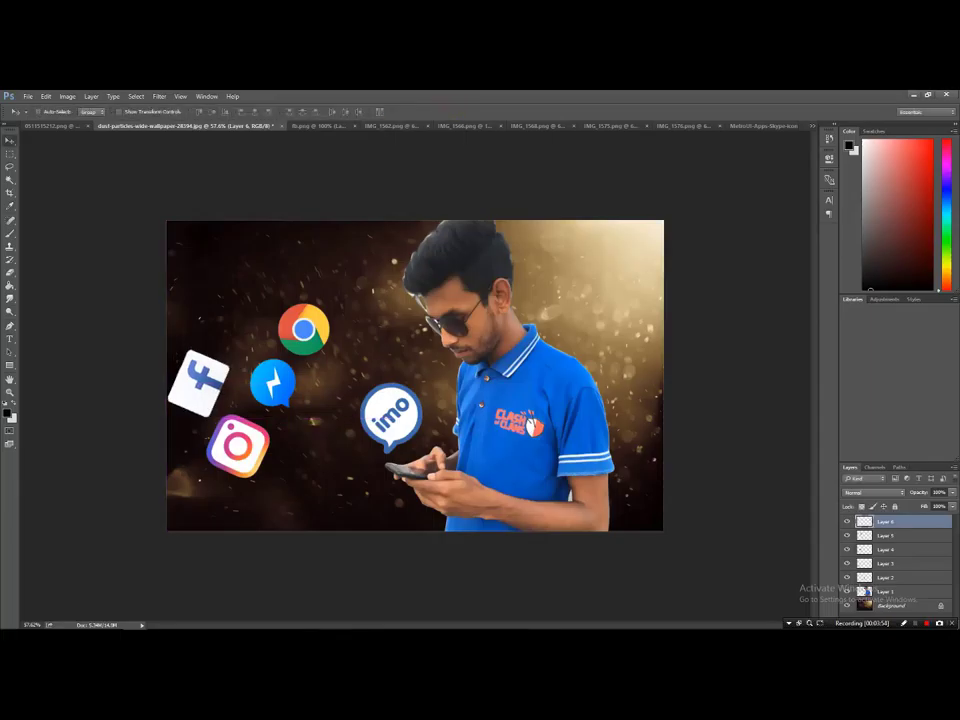
Close the Facebook, Instagram and imo source images.
click(317, 126)
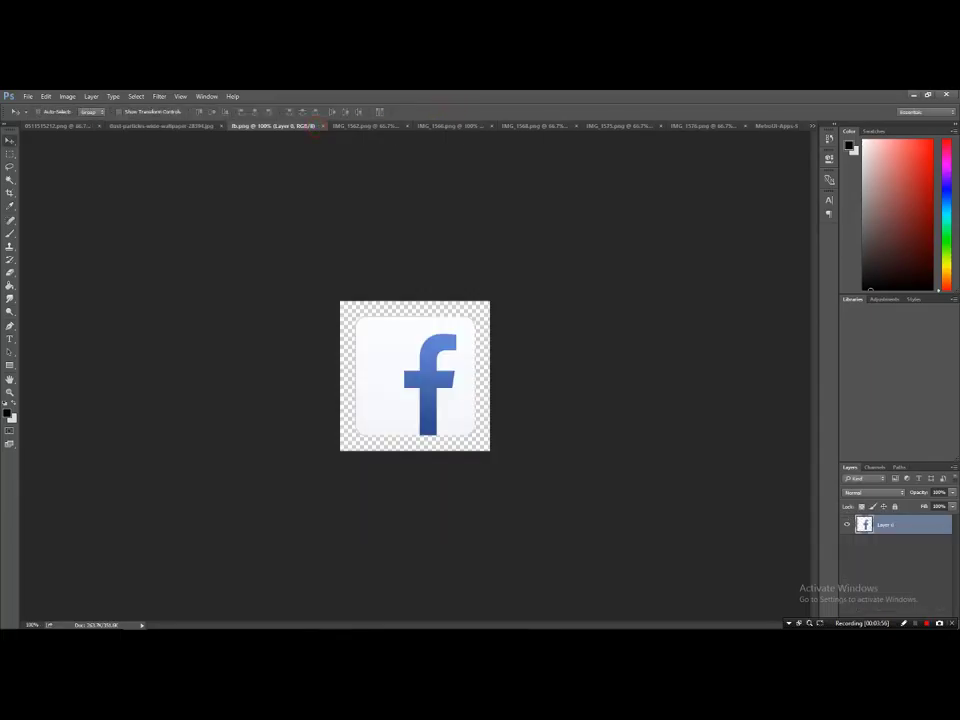
click(320, 126)
click(317, 126)
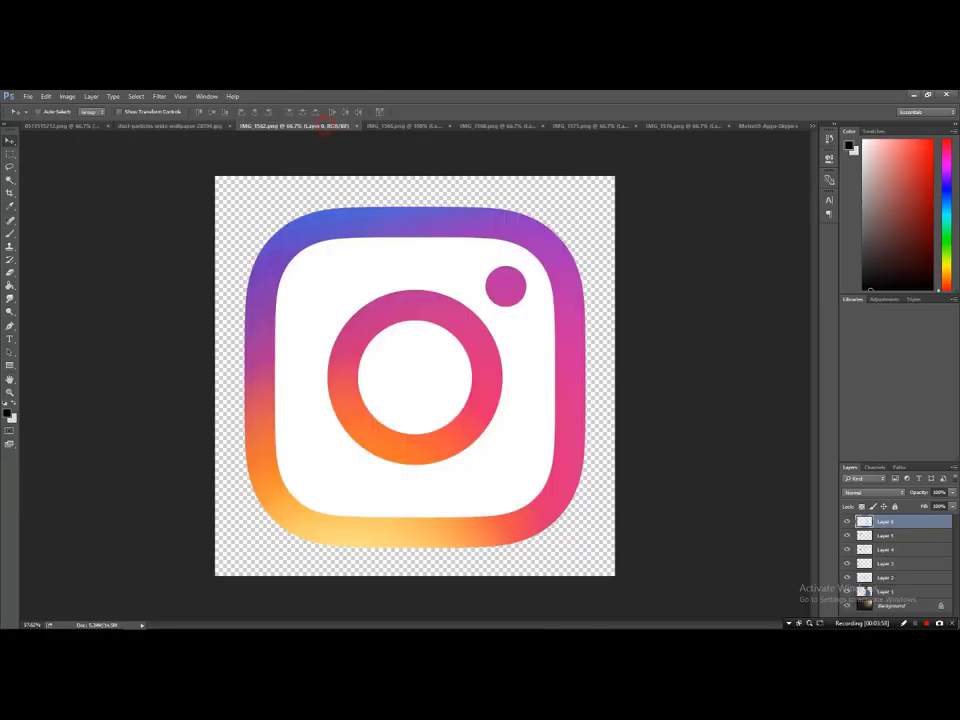
click(357, 126)
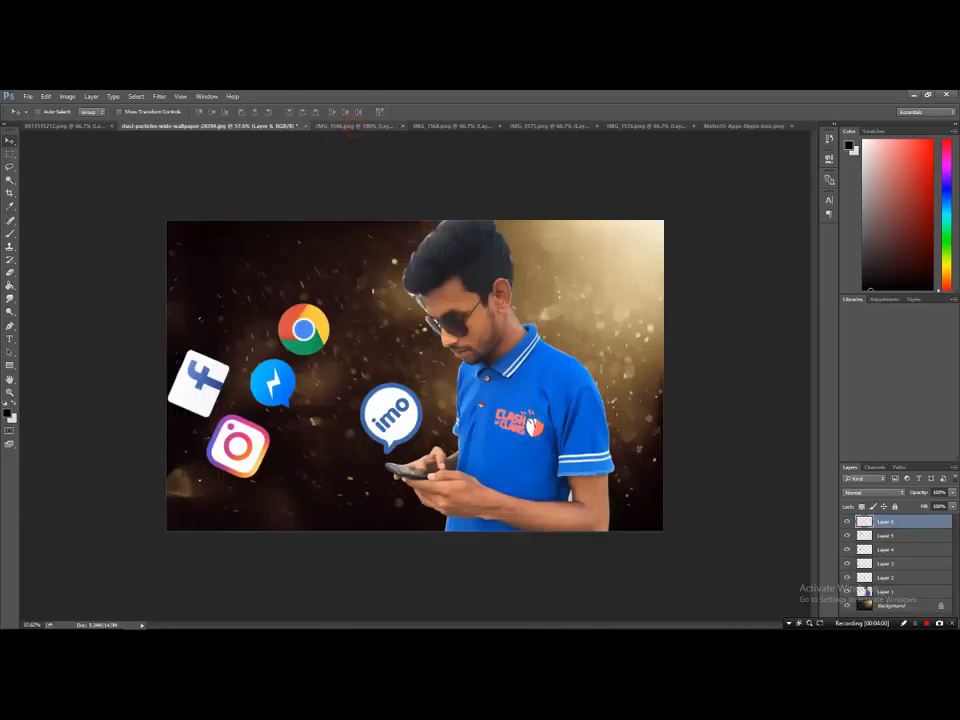
click(310, 126)
click(371, 126)
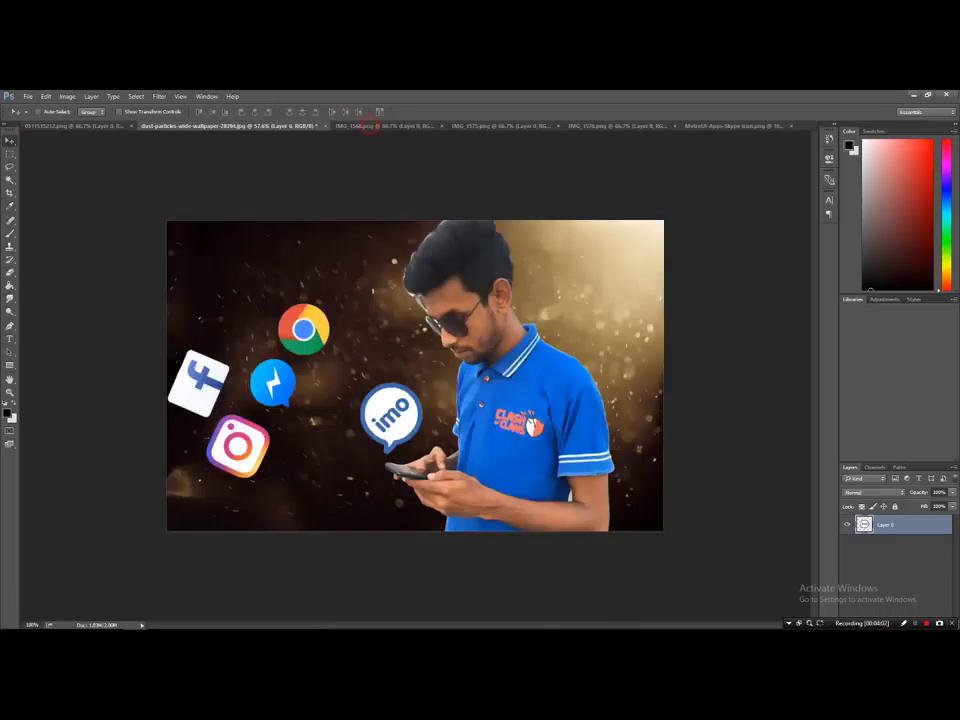
Add the Tango icon, shrunk and tilted, left of the Chrome icon.
click(362, 126)
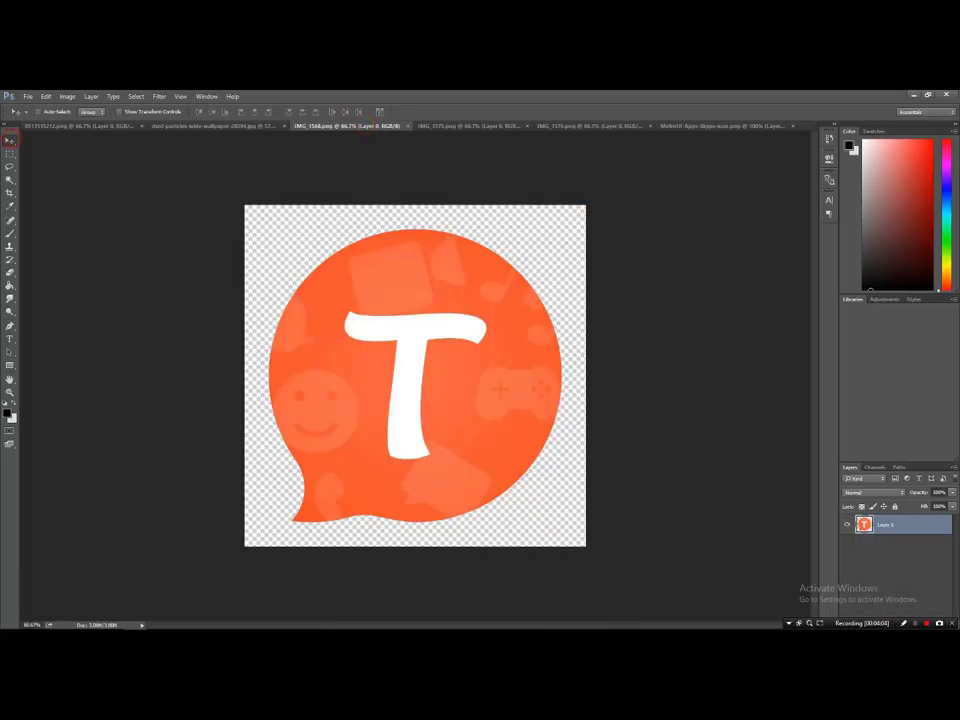
mouse_move(362, 300)
mouse_down()
mouse_move(215, 126)
mouse_move(390, 400)
mouse_up()
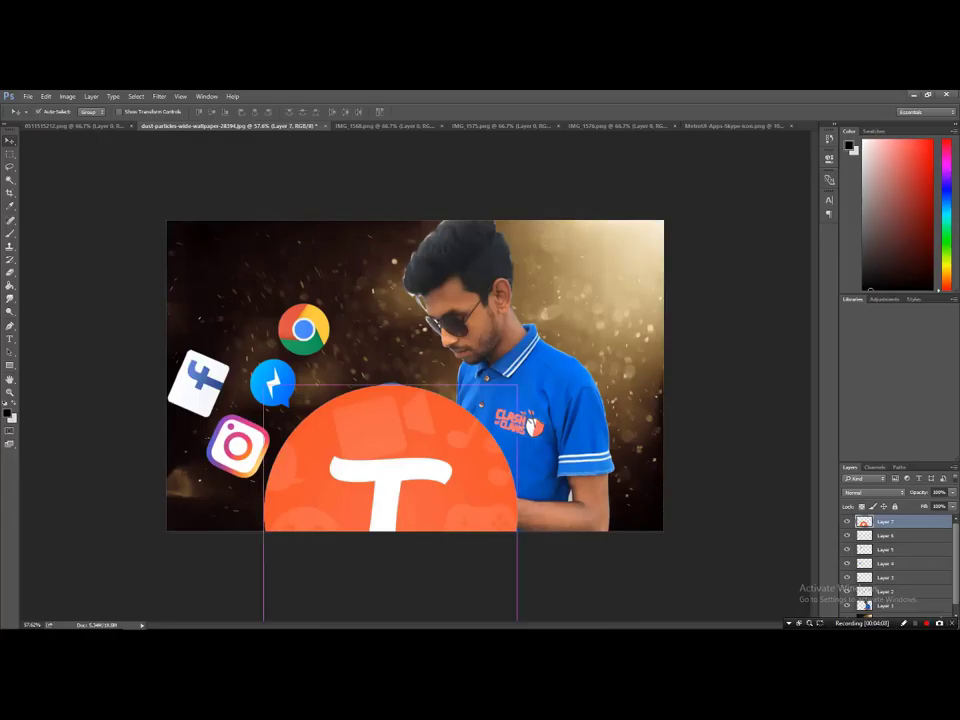
key(ctrl+t)
drag(619, 338, 645, 380)
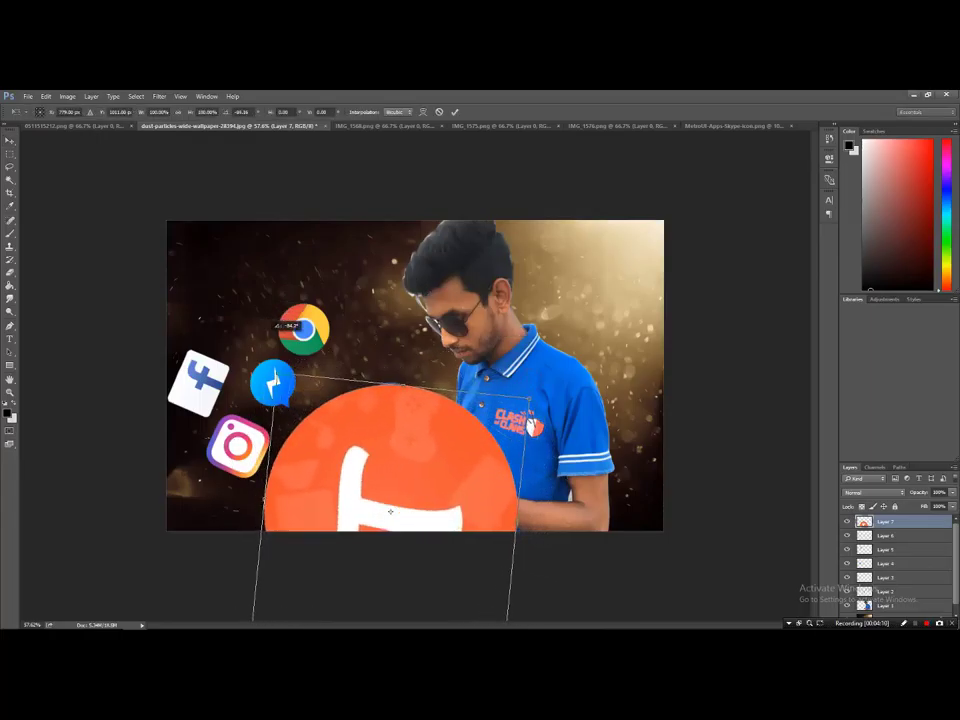
drag(281, 372, 345, 420)
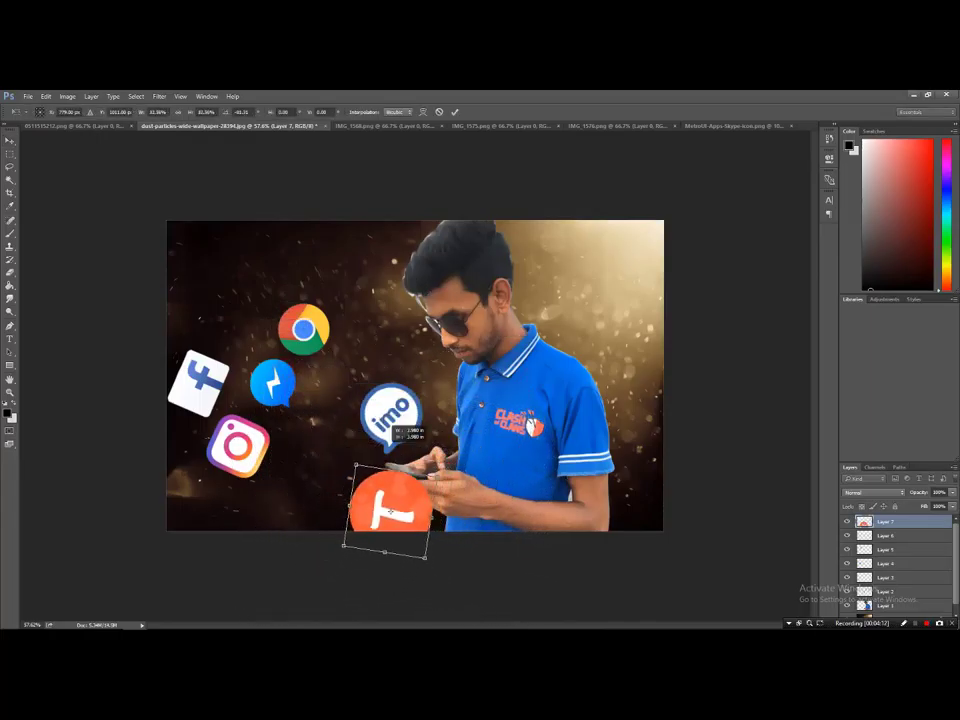
mouse_move(385, 505)
mouse_down()
mouse_move(326, 452)
mouse_move(327, 467)
mouse_move(238, 325)
mouse_up()
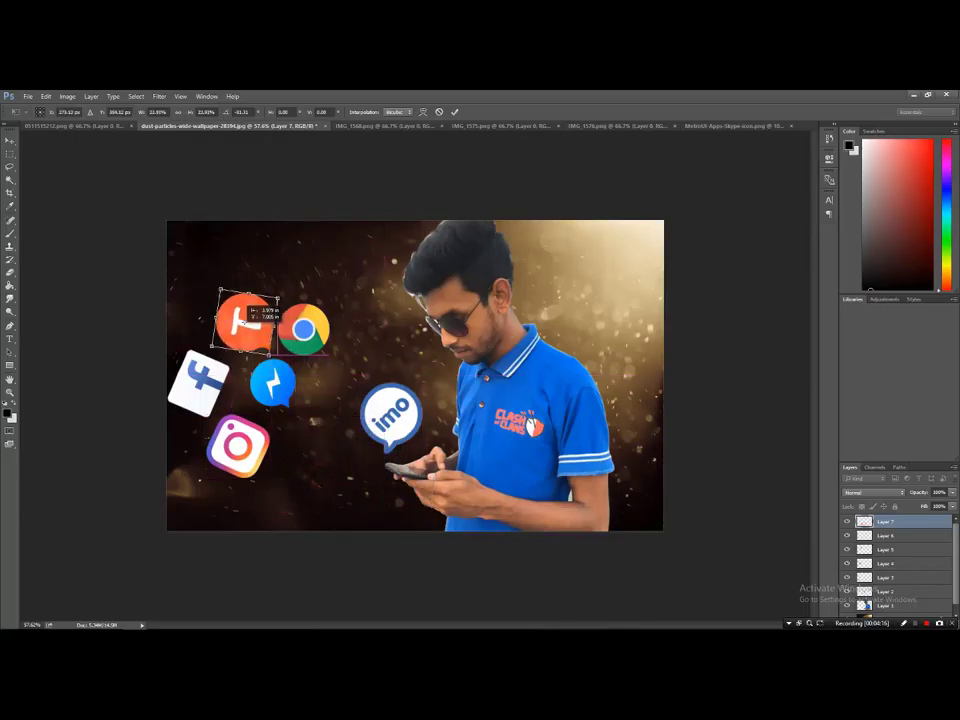
drag(245, 222, 220, 213)
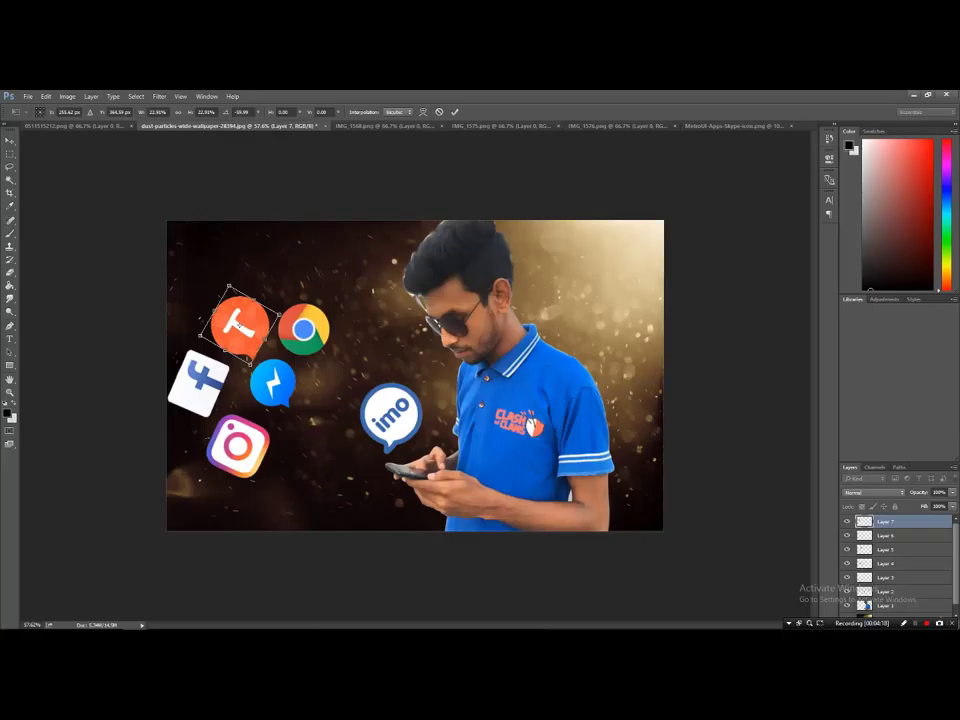
drag(278, 313, 268, 315)
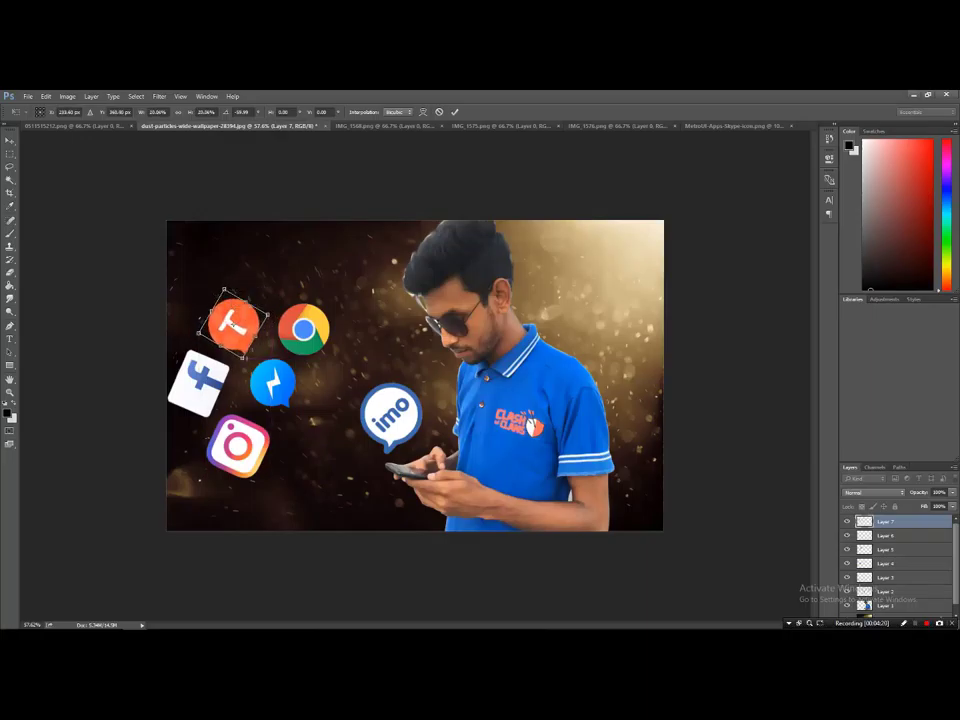
drag(236, 270, 229, 271)
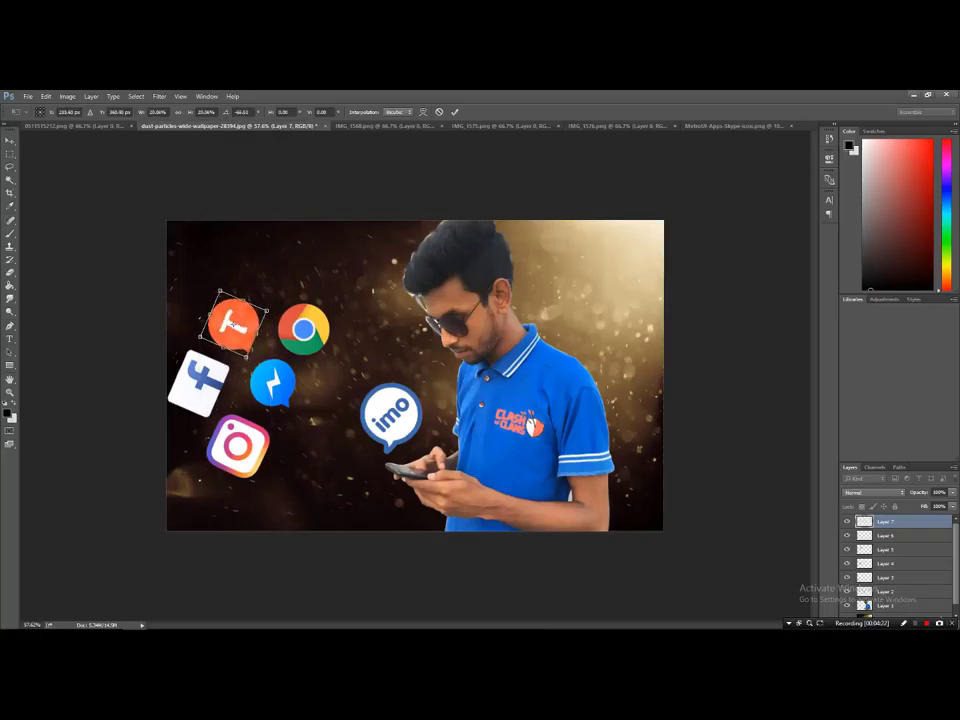
key(Return)
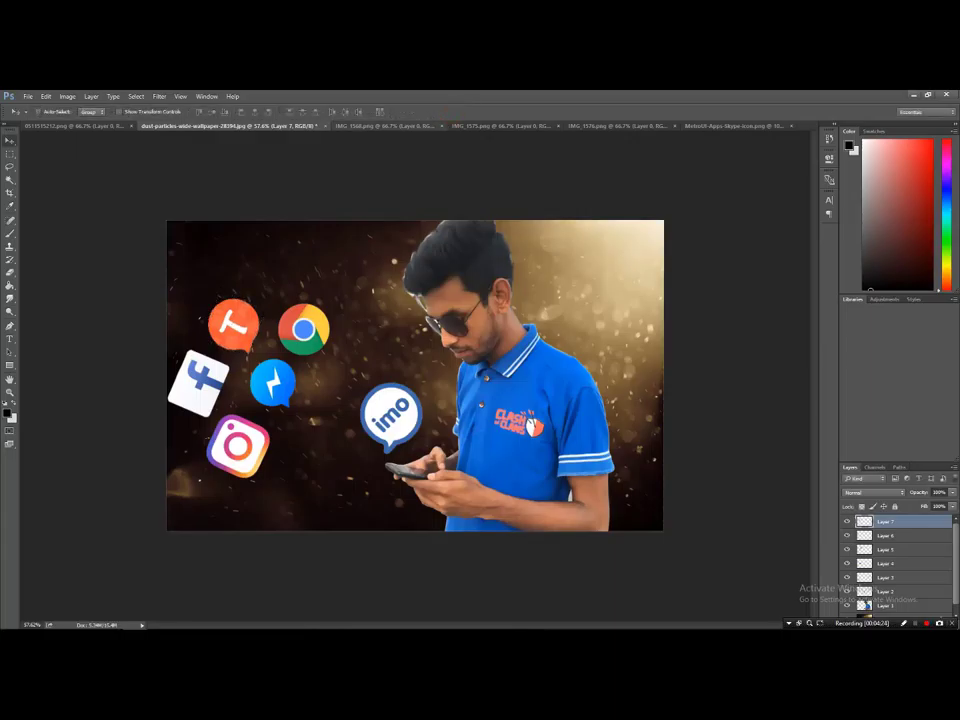
Close the Tango image and add the YouTube logo shrunk and tilted below Instagram.
click(360, 126)
click(406, 126)
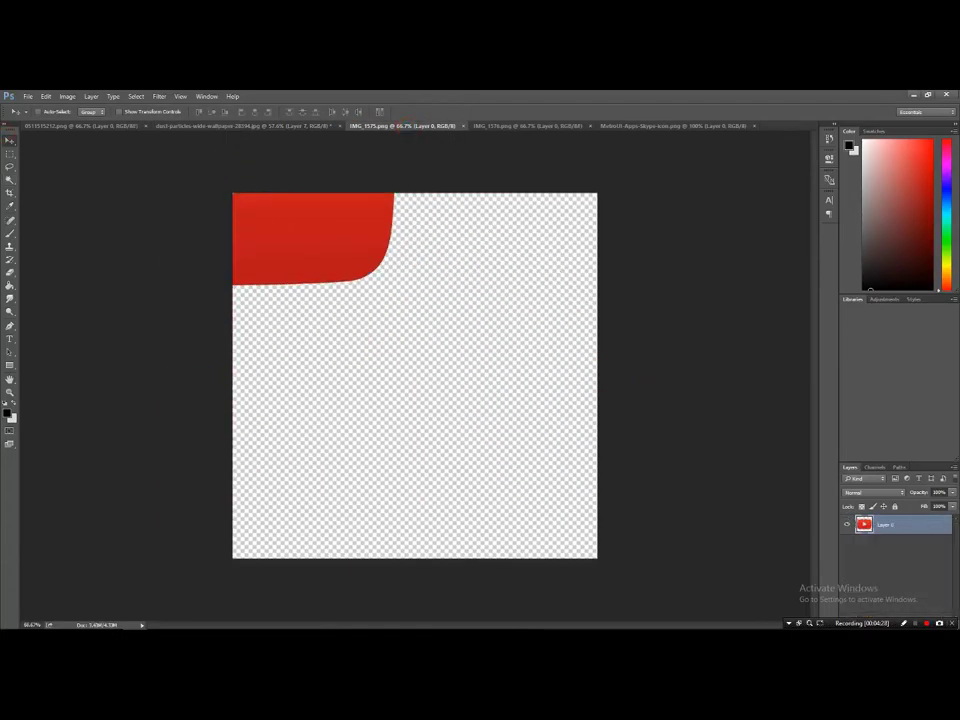
mouse_move(287, 261)
mouse_down()
mouse_move(240, 126)
mouse_move(305, 516)
mouse_up()
key(ctrl+t)
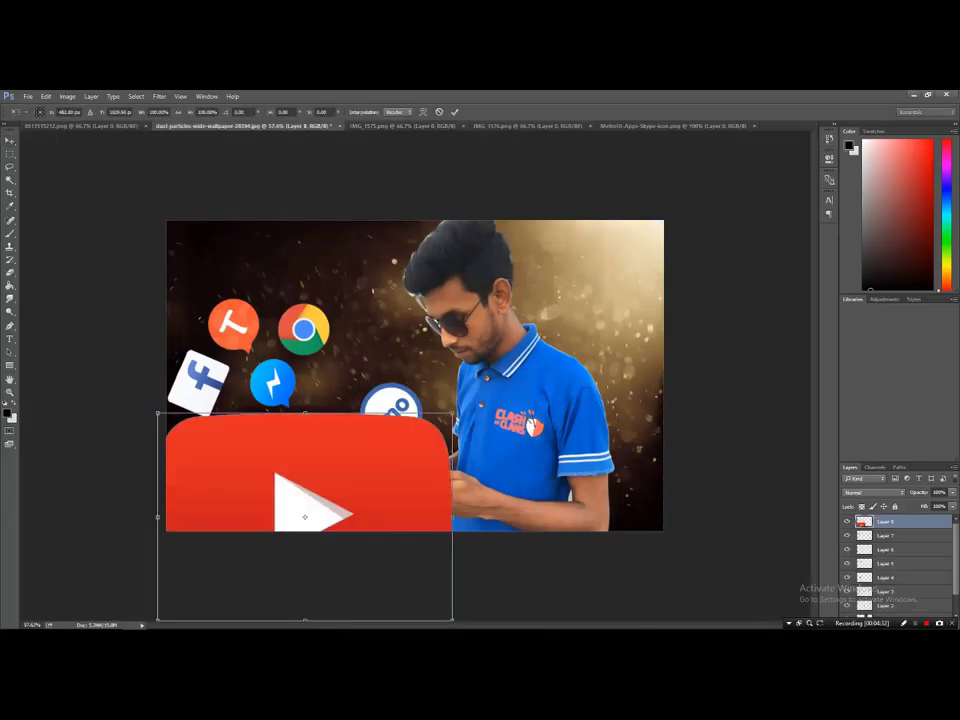
mouse_move(452, 412)
mouse_down()
mouse_move(347, 488)
mouse_move(314, 496)
mouse_up()
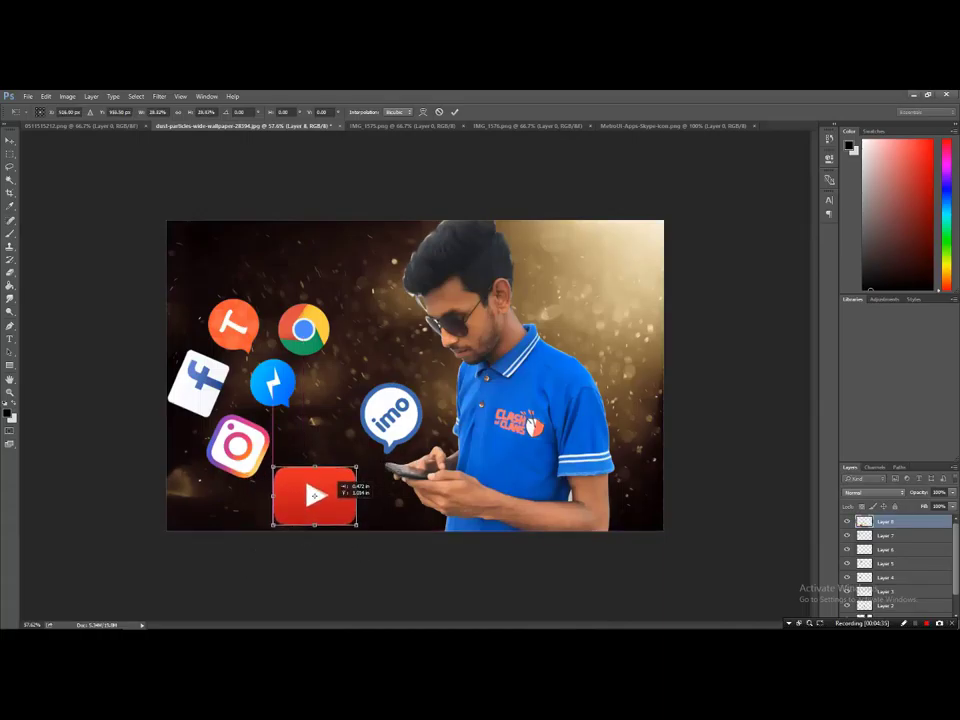
drag(363, 458, 318, 398)
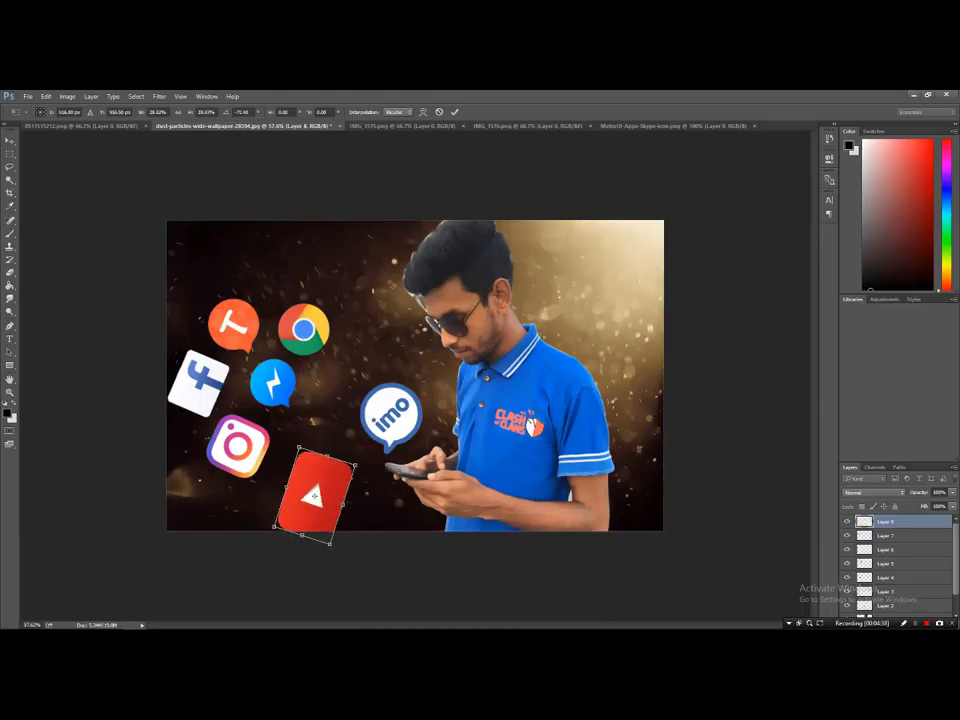
mouse_move(314, 496)
mouse_down()
mouse_move(309, 471)
mouse_move(326, 455)
mouse_up()
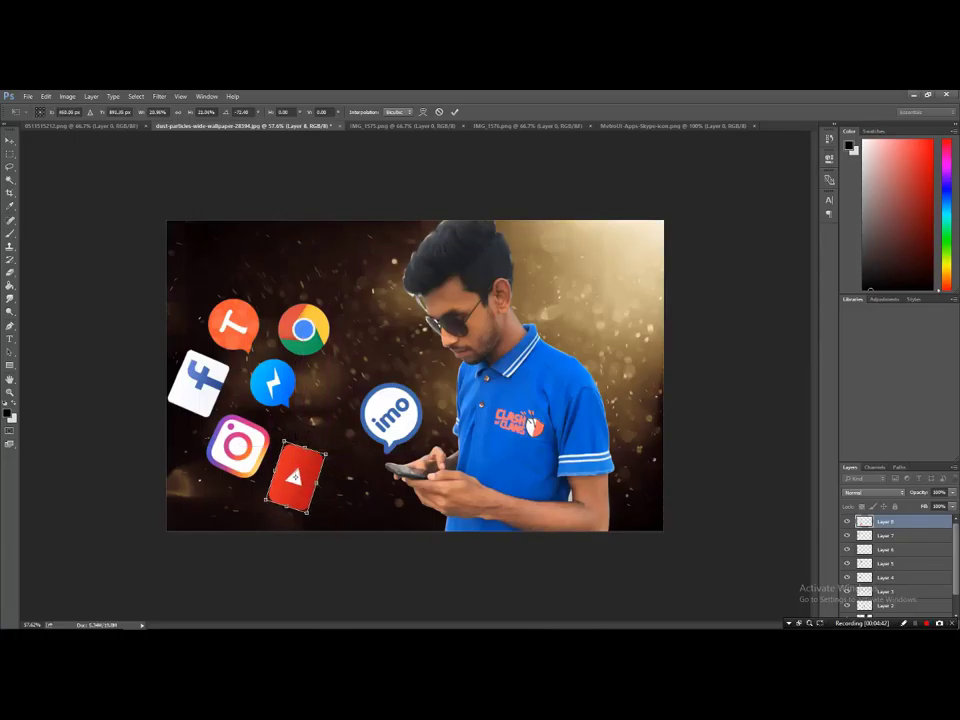
key(Return)
click(440, 126)
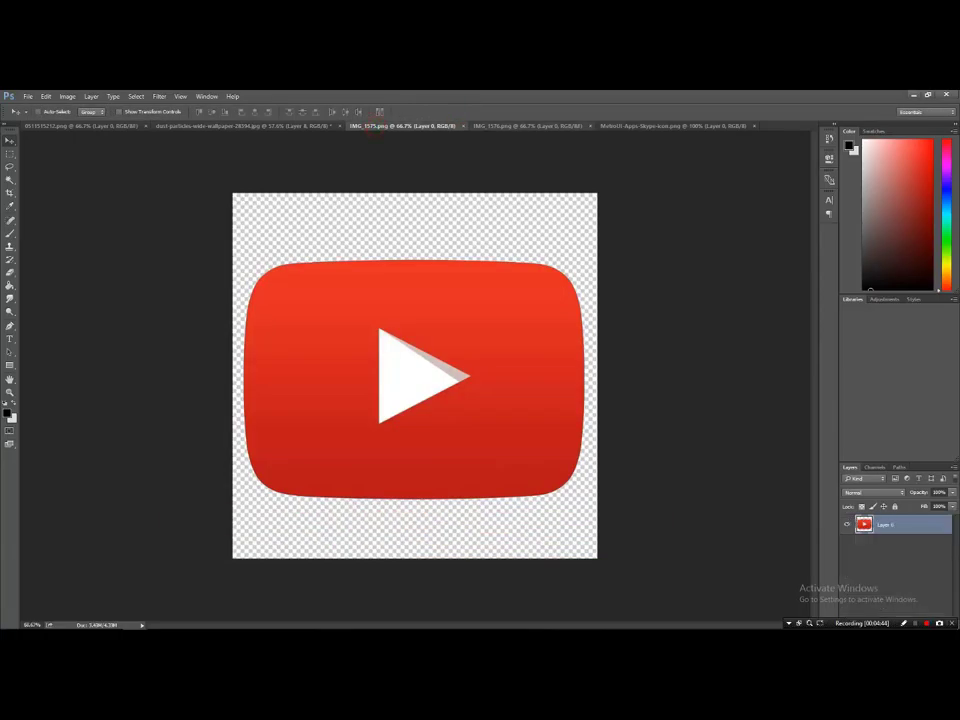
key(ctrl+shift+Tab)
Drag the Clash of Clans icon from IMG_1576 into the thumbnail.
click(516, 126)
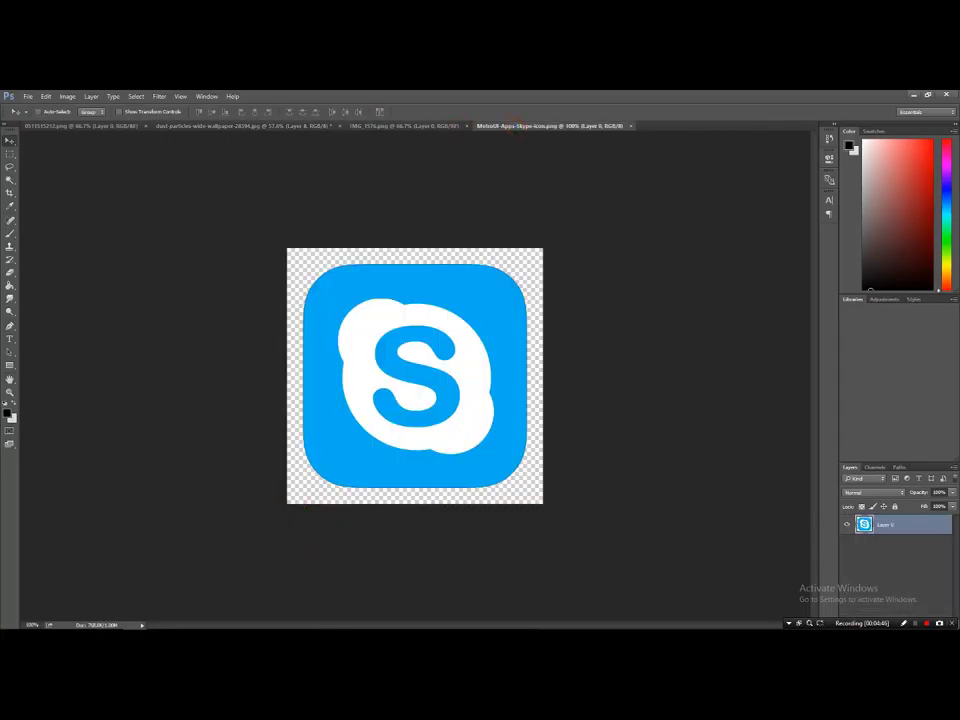
click(405, 126)
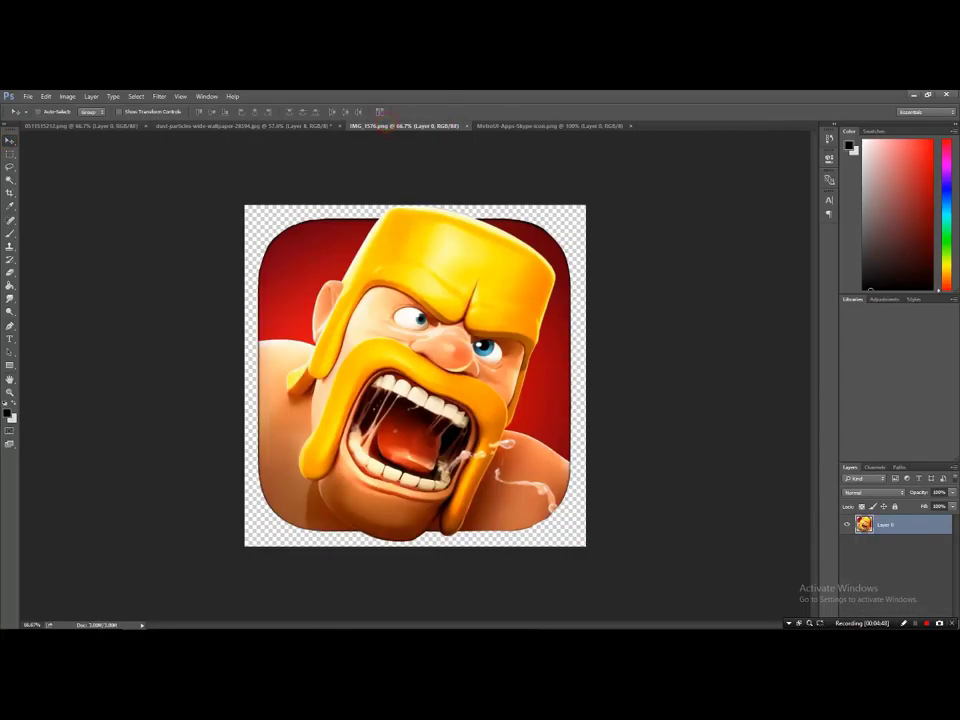
drag(422, 342, 232, 132)
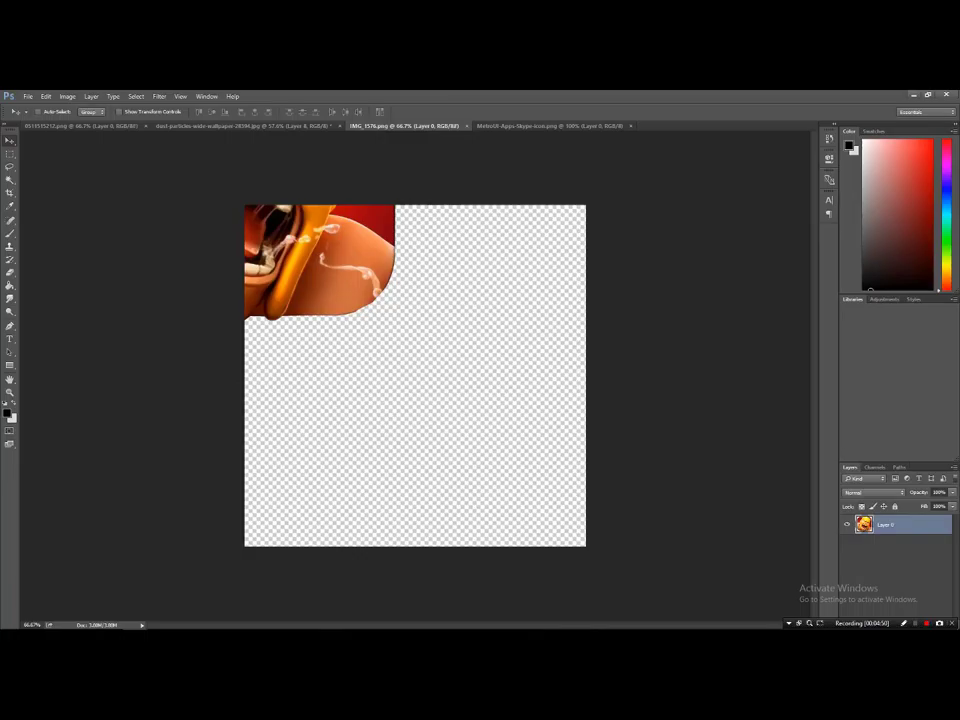
drag(232, 128, 410, 420)
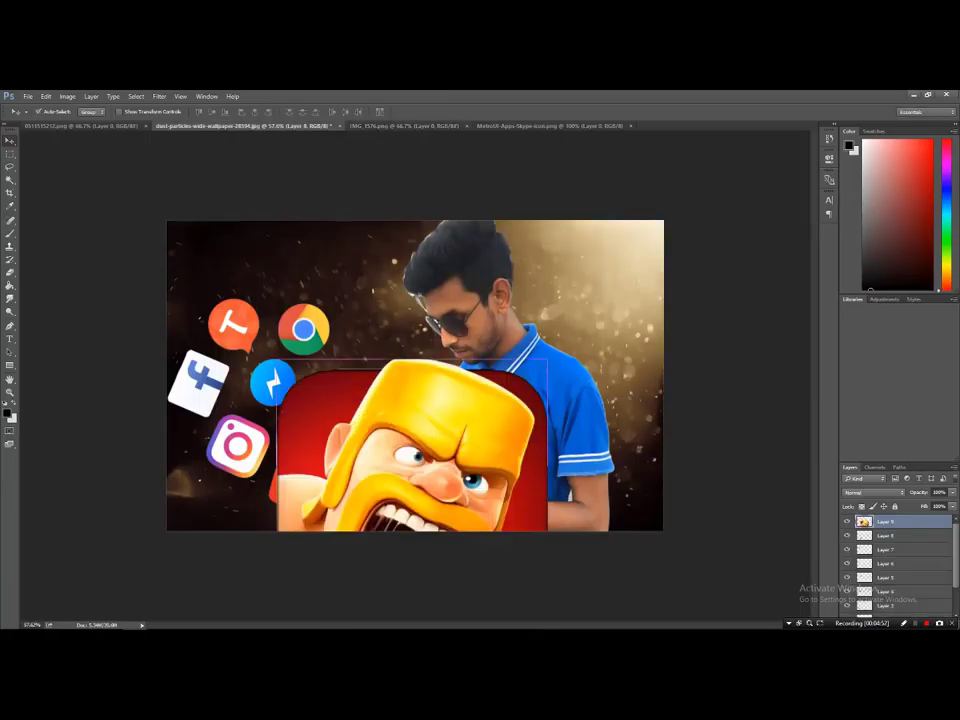
Rotate the Clash of Clans icon about -59°, shrink it, and place it beside imo.
key(ctrl+t)
drag(579, 321, 365, 251)
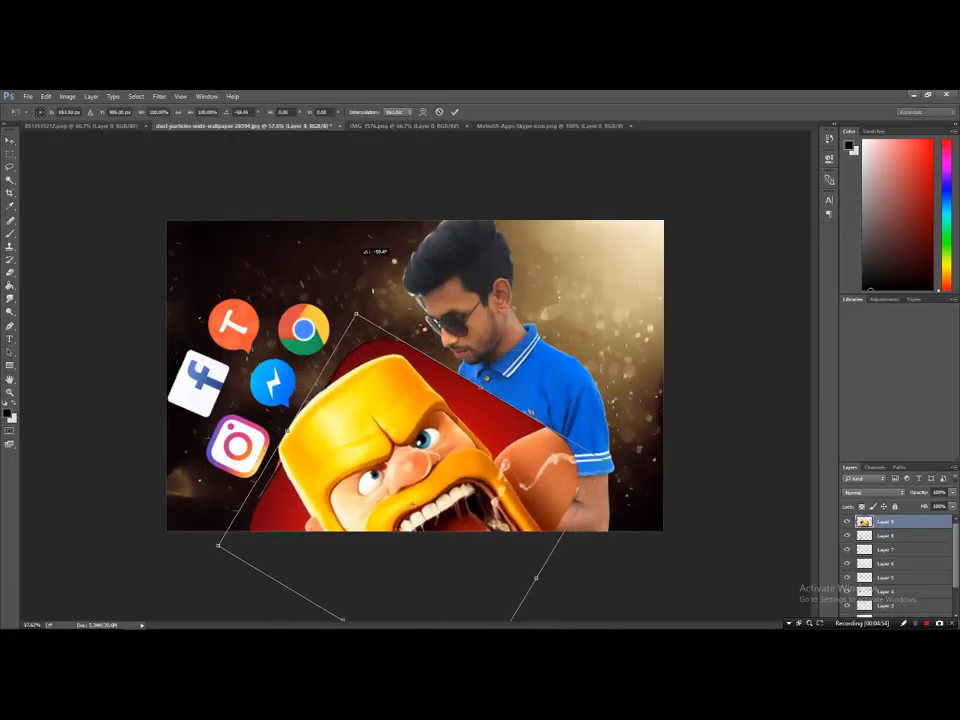
drag(356, 315, 390, 437)
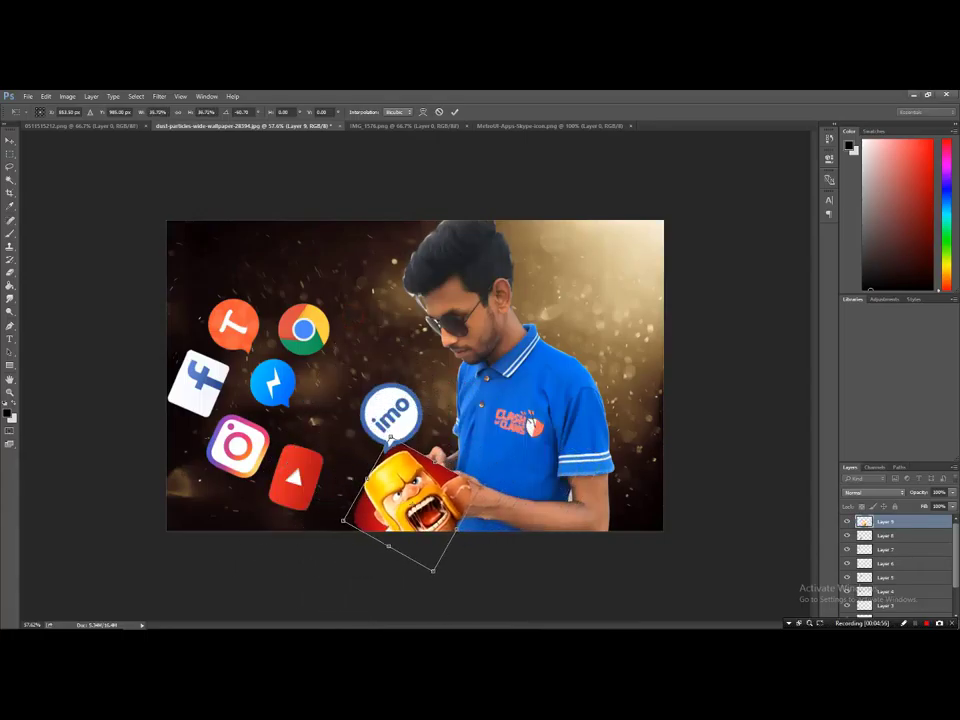
mouse_move(400, 505)
mouse_down()
mouse_move(365, 465)
mouse_move(372, 477)
mouse_up()
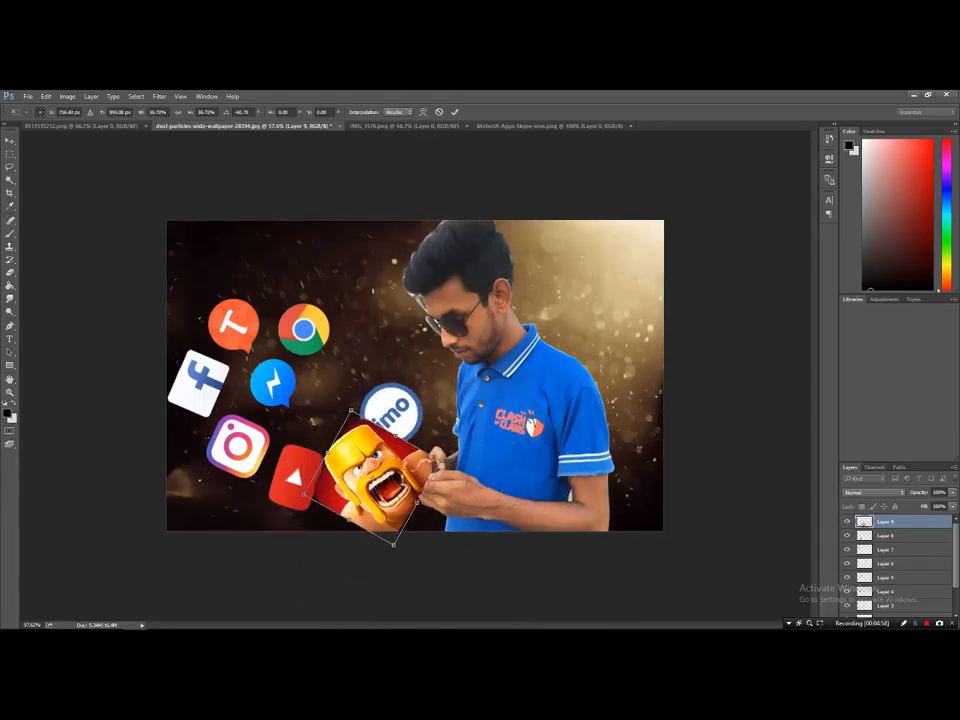
drag(394, 544, 372, 505)
mouse_move(354, 406)
mouse_down()
mouse_move(333, 423)
mouse_move(360, 422)
mouse_up()
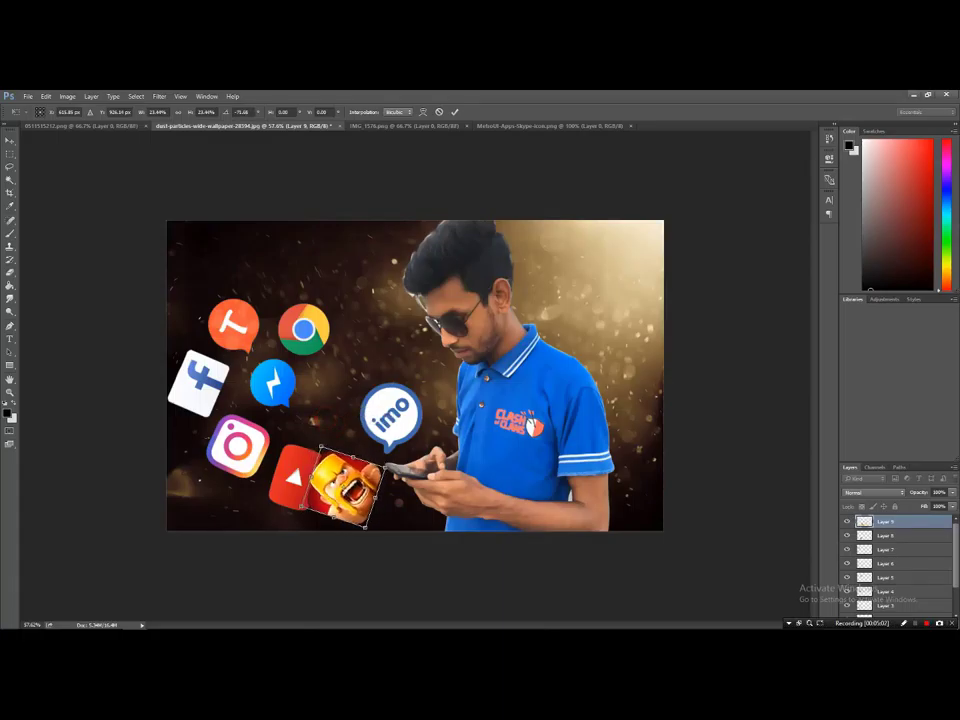
mouse_move(367, 525)
mouse_down()
mouse_move(322, 412)
mouse_move(330, 417)
mouse_move(353, 386)
mouse_up()
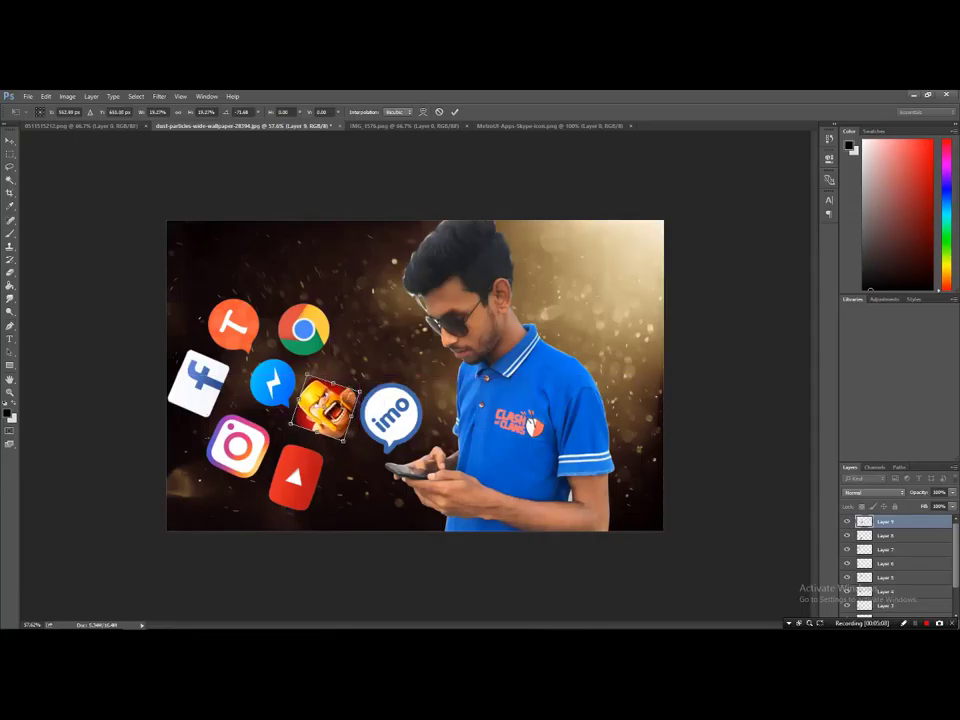
click(455, 111)
scroll(415, 375, up, 2)
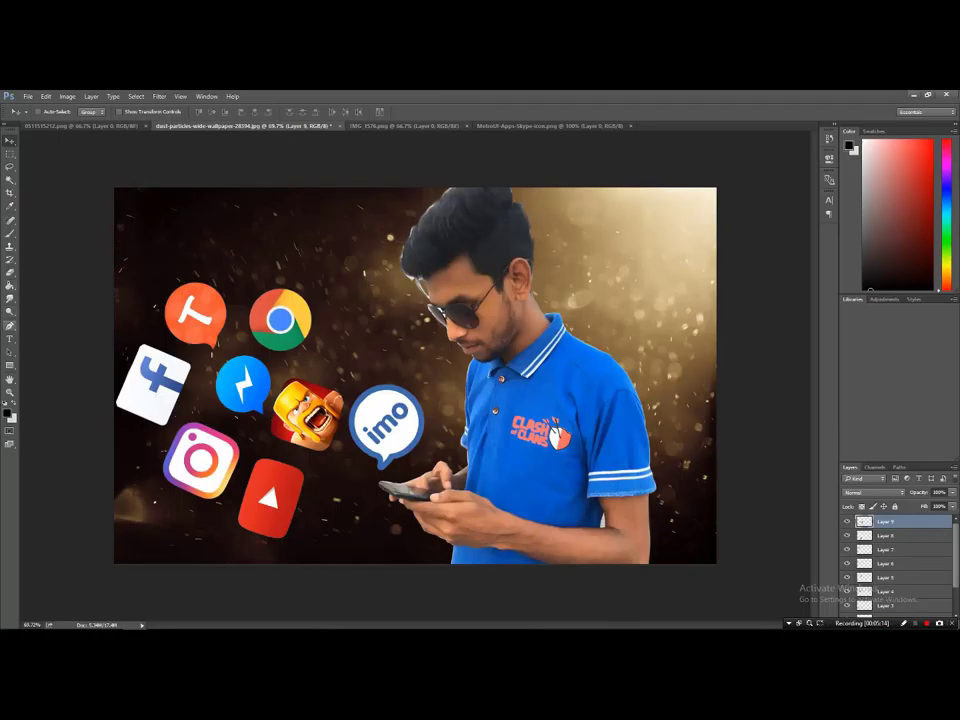
click(9, 339)
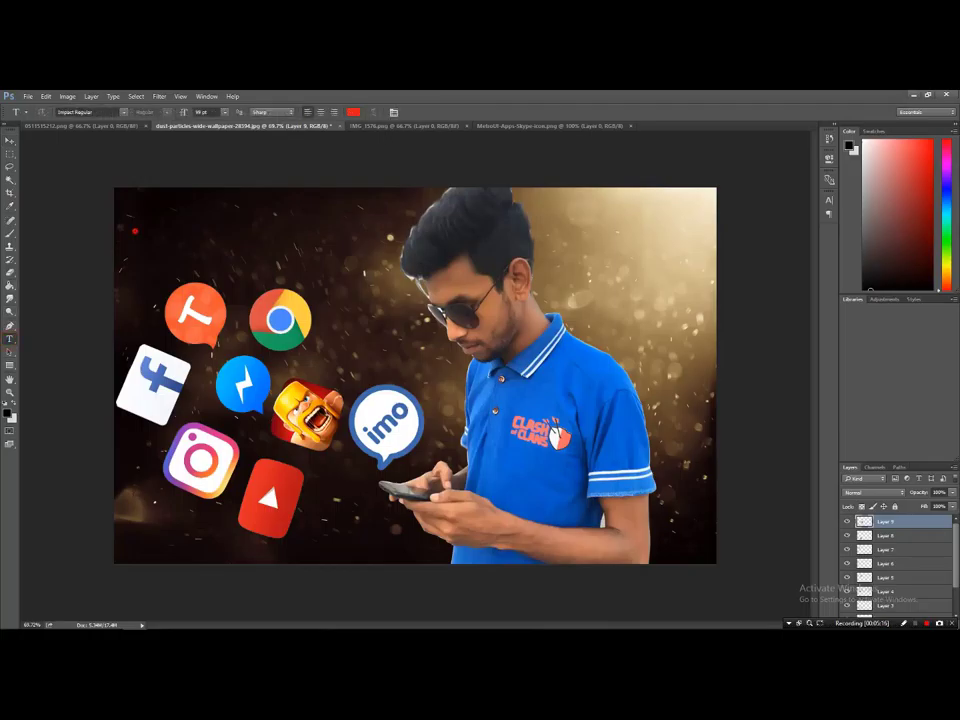
Add a red Impact title of the creator's name plus 'EDIT' at the canvas top-left.
click(135, 231)
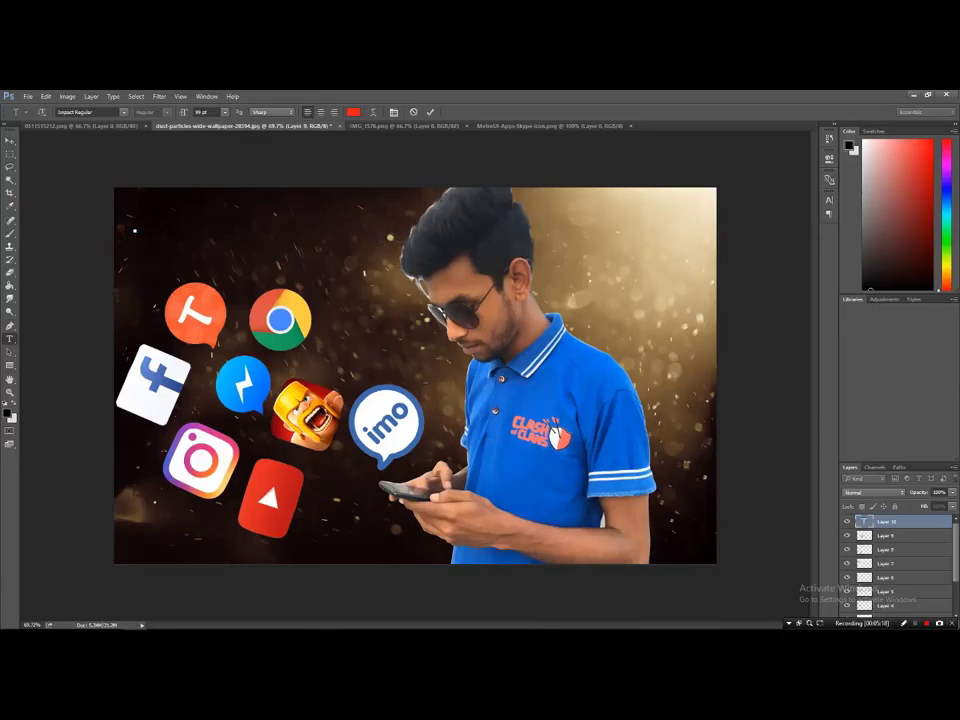
text(MUnTASIR)
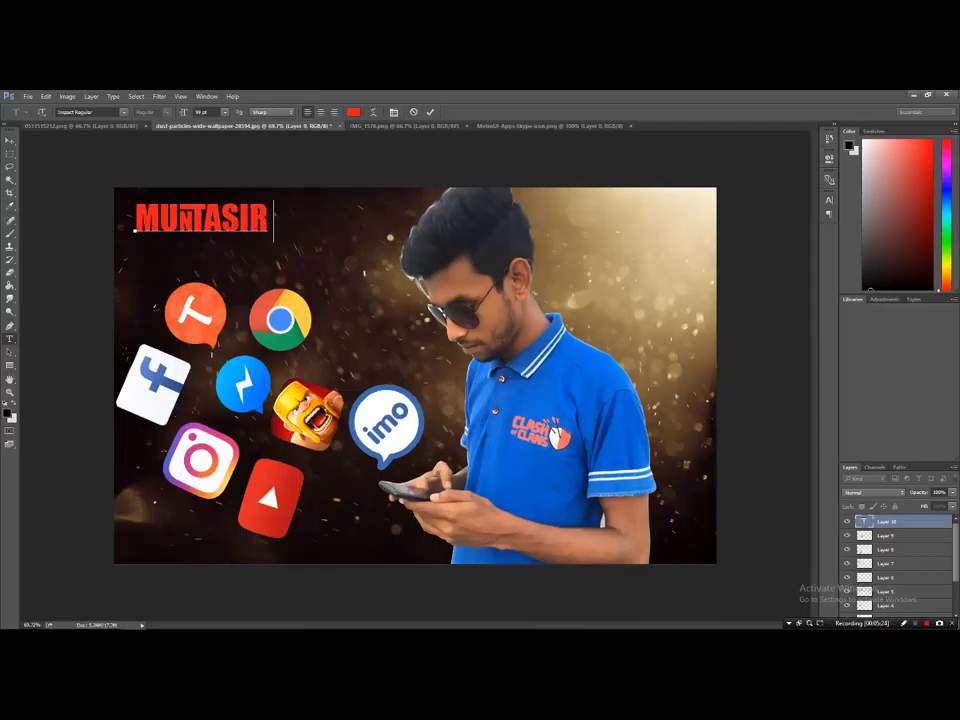
text( EDIT)
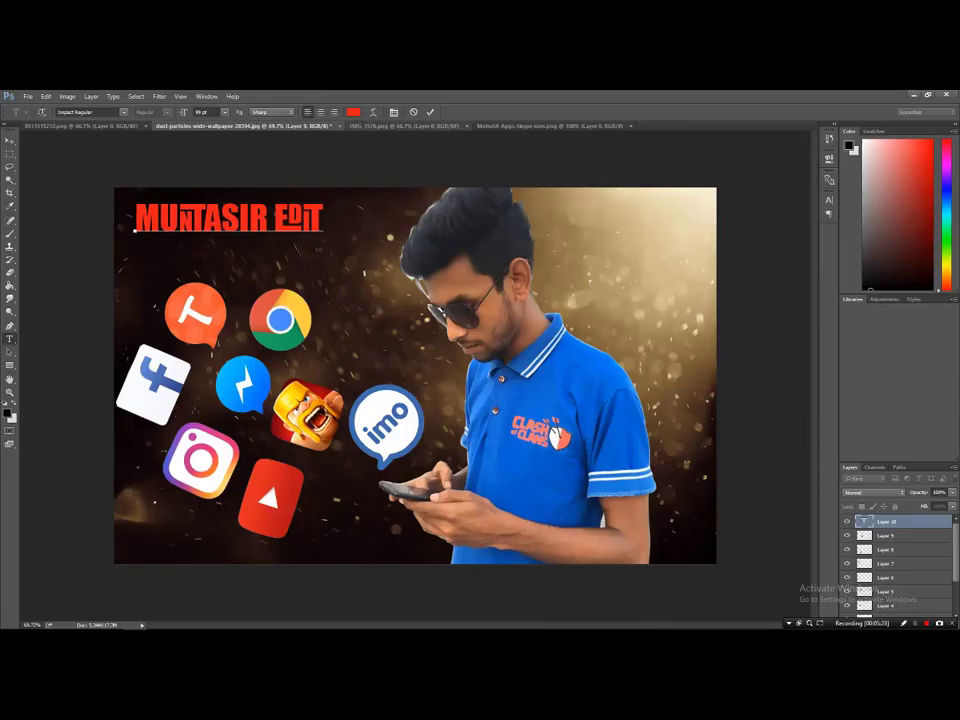
click(430, 112)
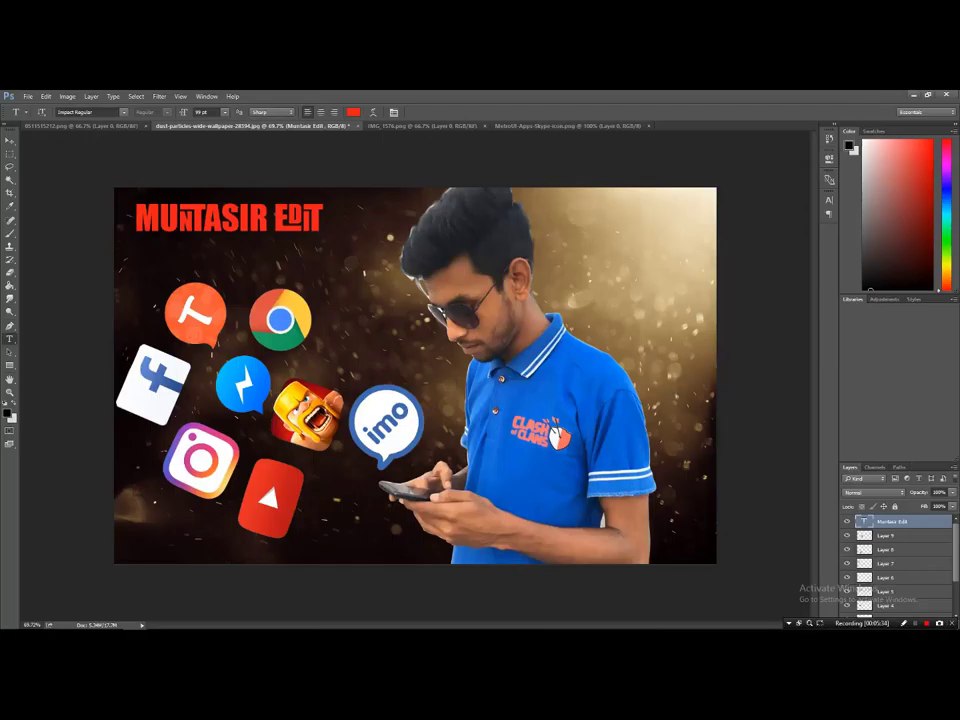
click(28, 96)
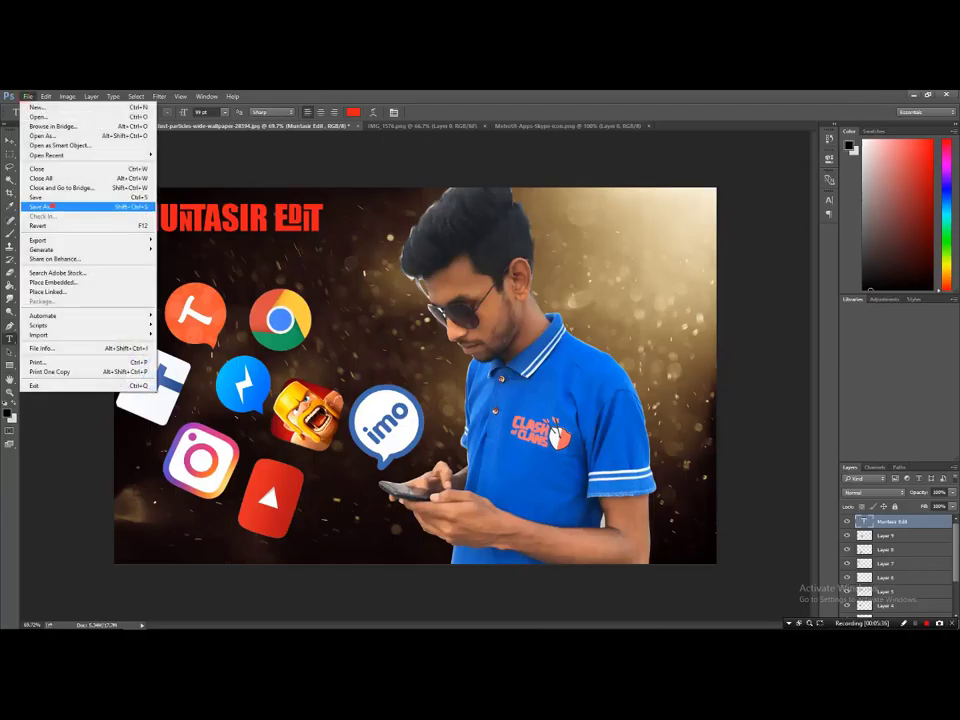
Save the thumbnail to the Desktop as kolkookol.psd, accepting maximum compatibility.
click(40, 206)
click(83, 208)
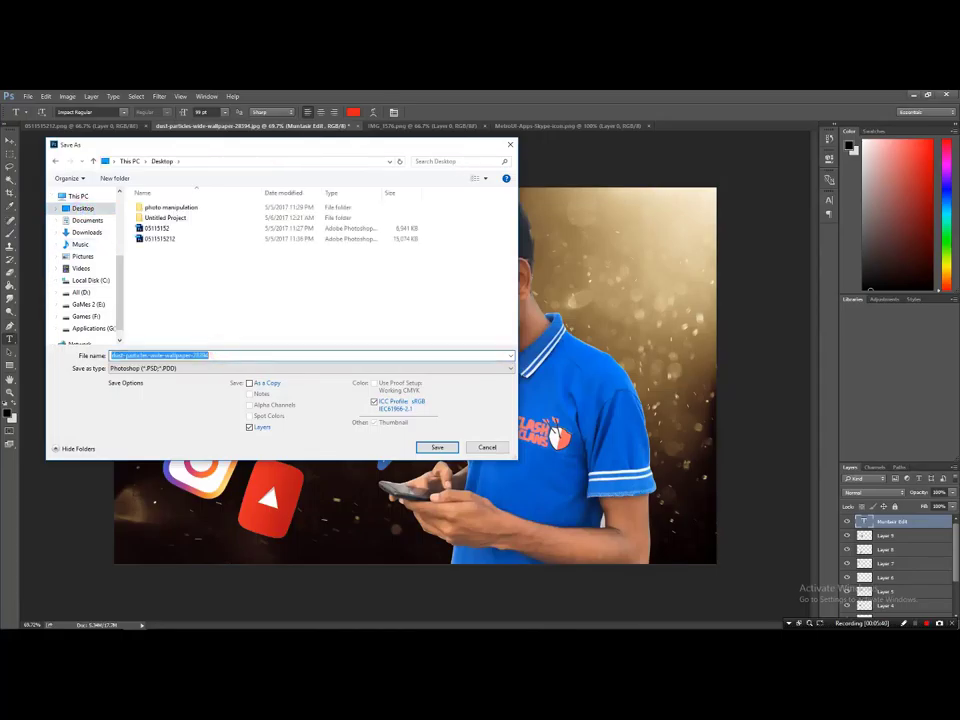
text(kiioiol)
key(Return)
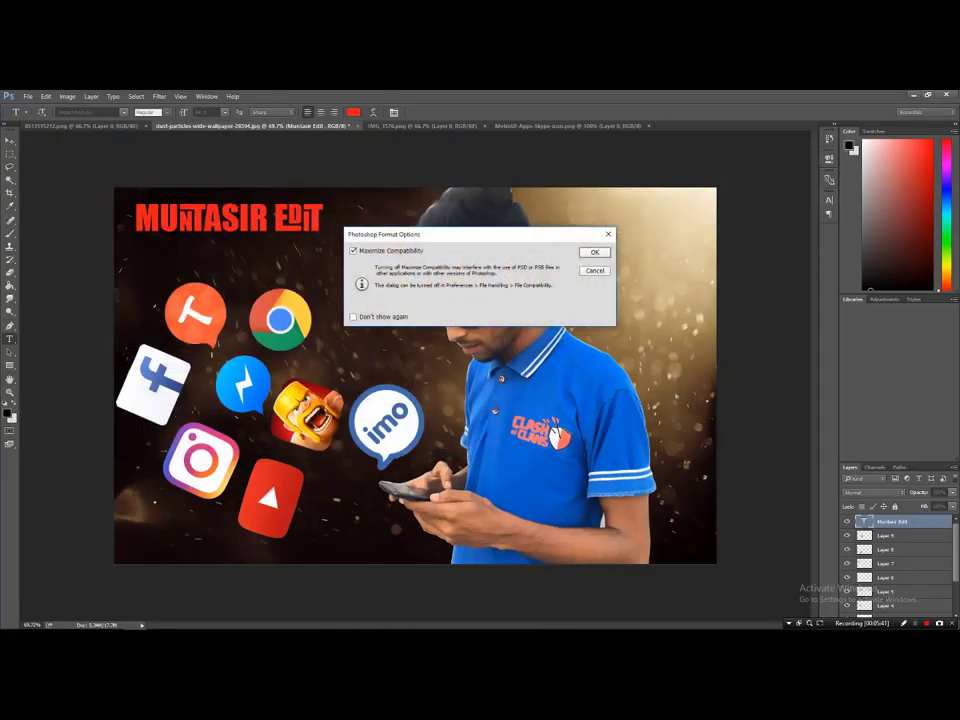
key(Return)
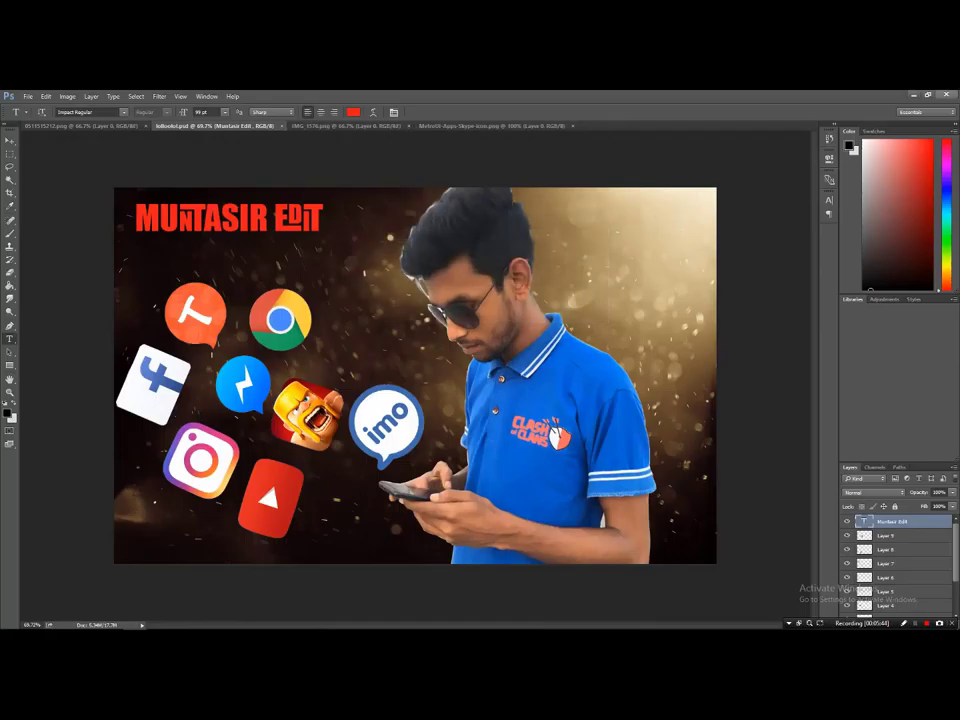